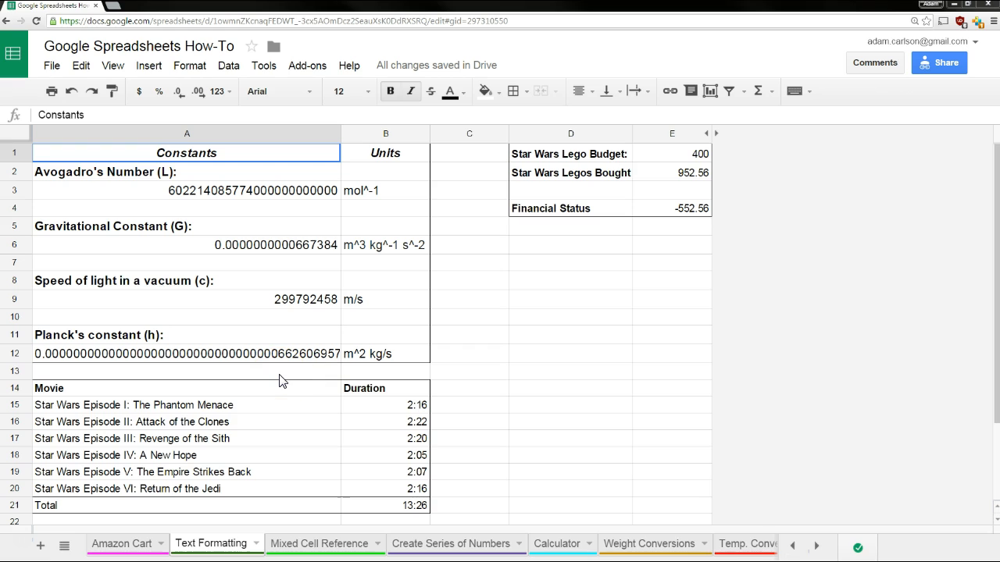
Format the budget, Legos bought and financial status values in E1:E4 as currency
click(681, 160)
click(664, 264)
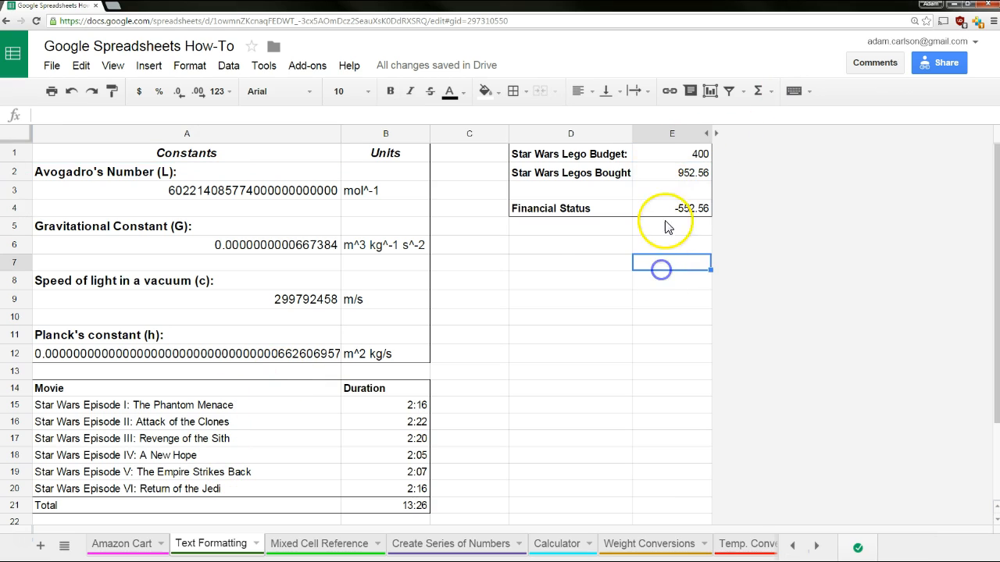
click(668, 157)
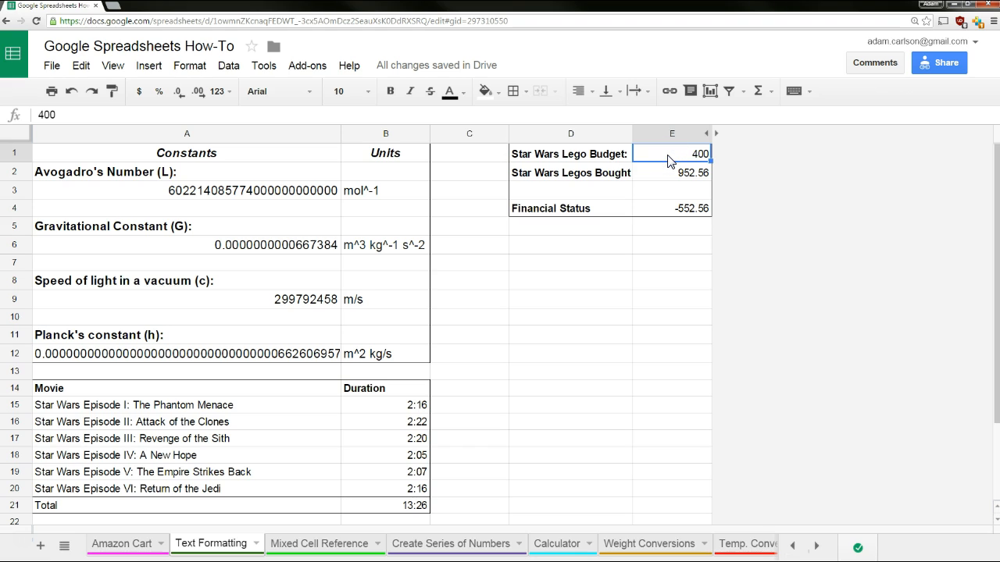
click(673, 209)
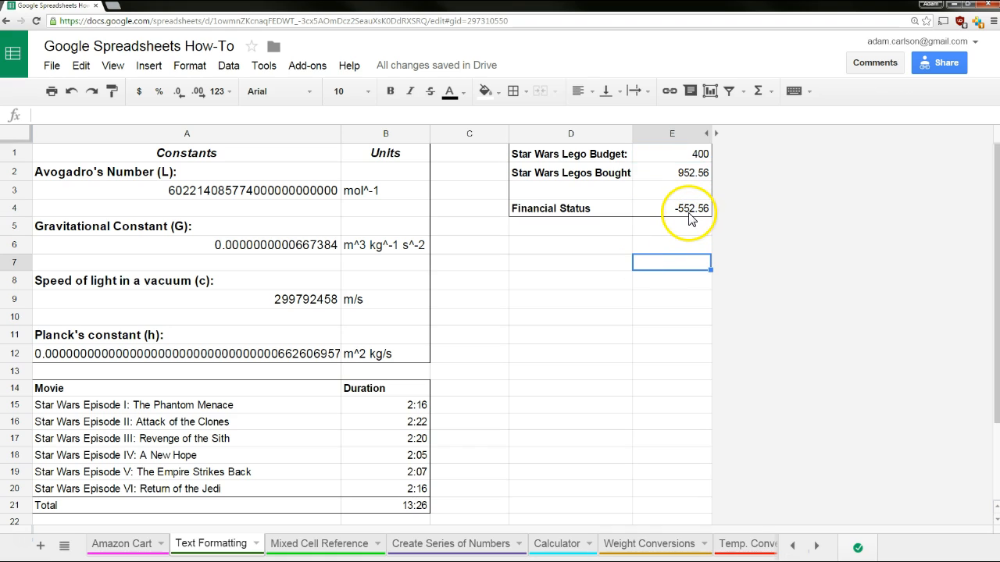
shift+click(688, 172)
shift+click(687, 153)
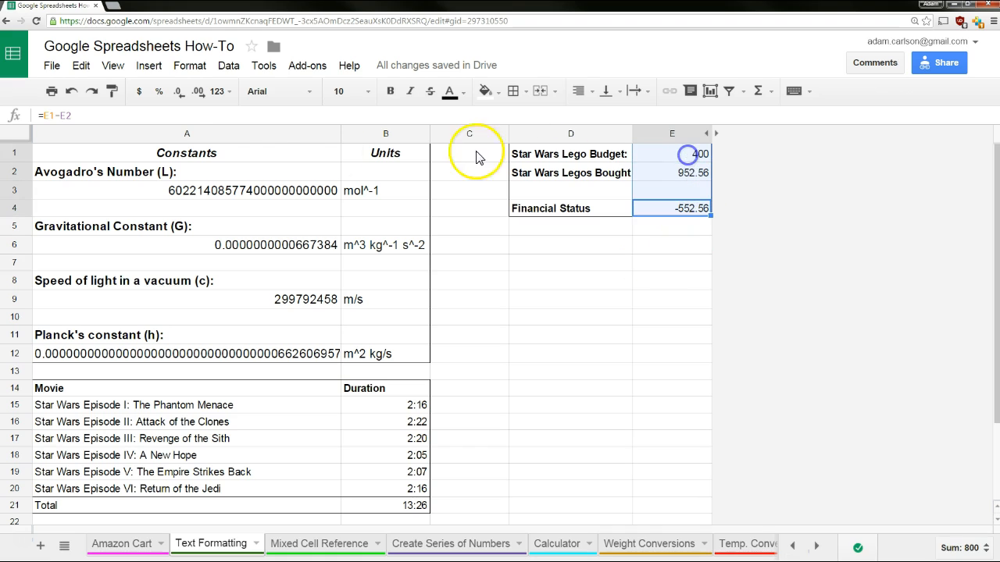
click(140, 91)
click(576, 298)
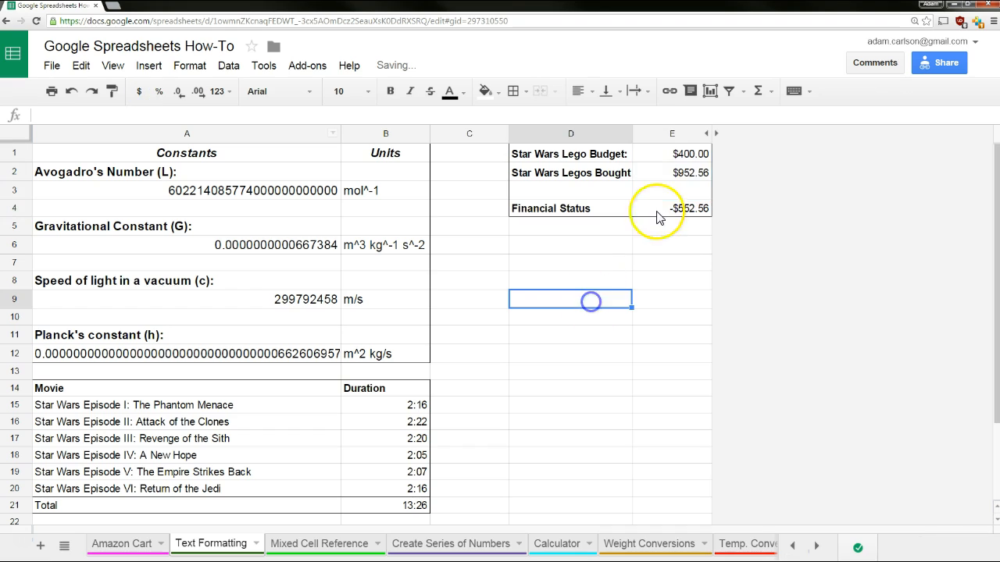
Compare the Star Wars Legos Bought entry on the Text Formatting sheet with the Total Amount formula on the Amazon Cart sheet
click(686, 177)
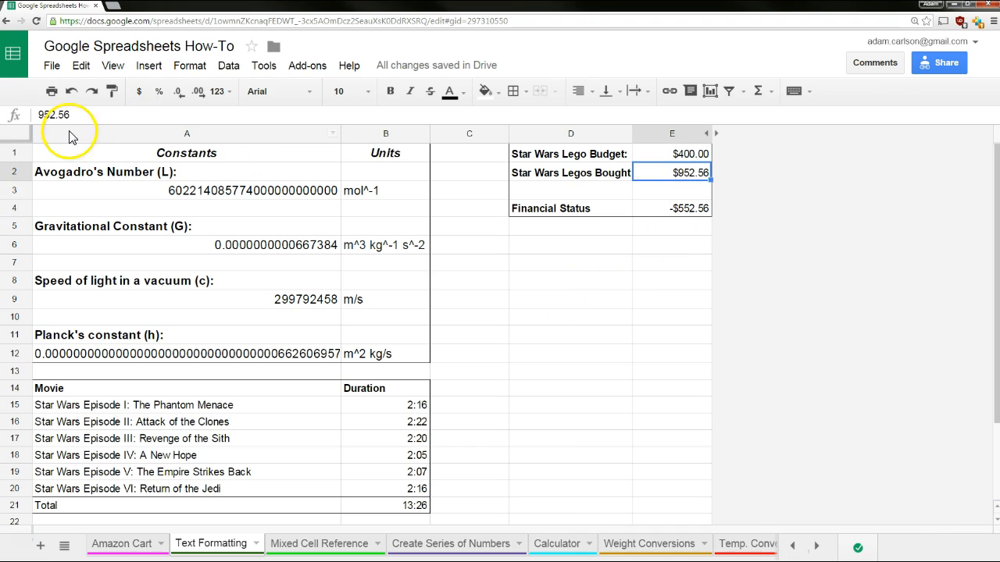
drag(69, 115, 29, 114)
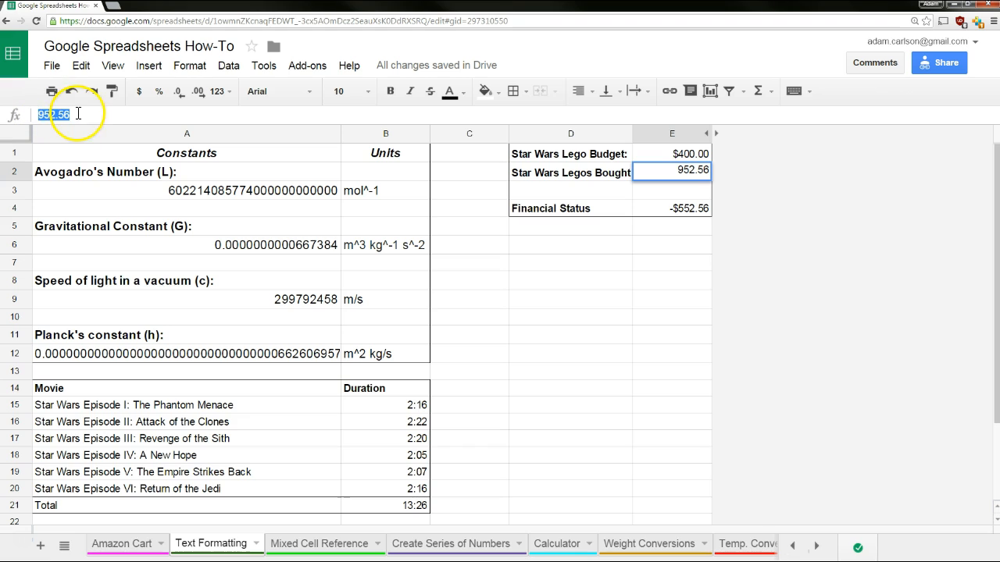
click(545, 288)
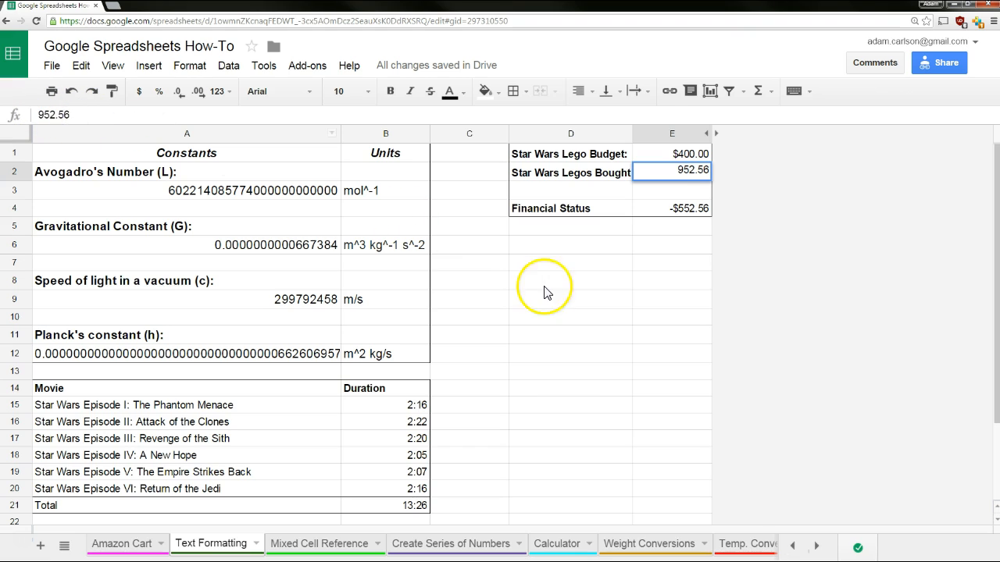
click(122, 545)
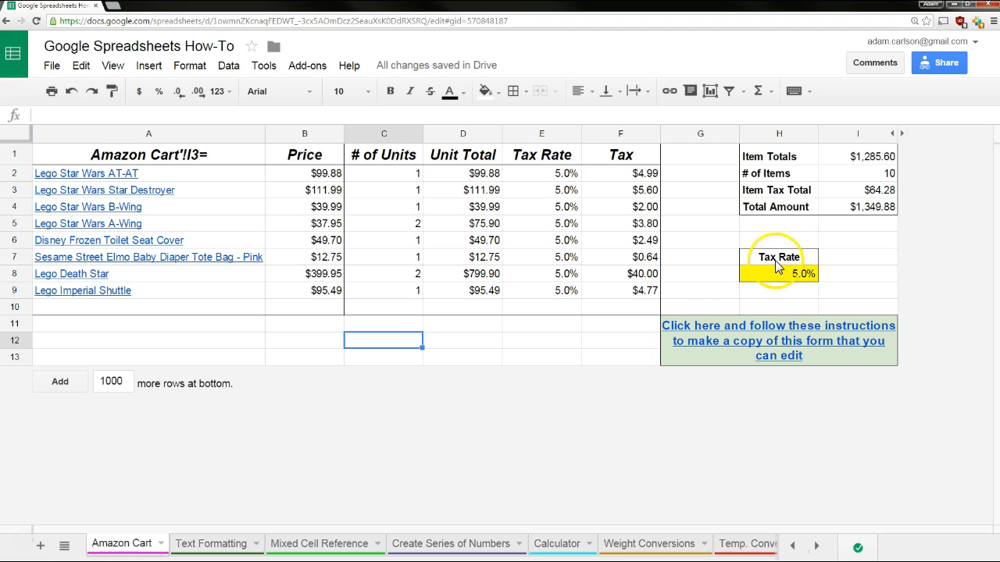
click(865, 209)
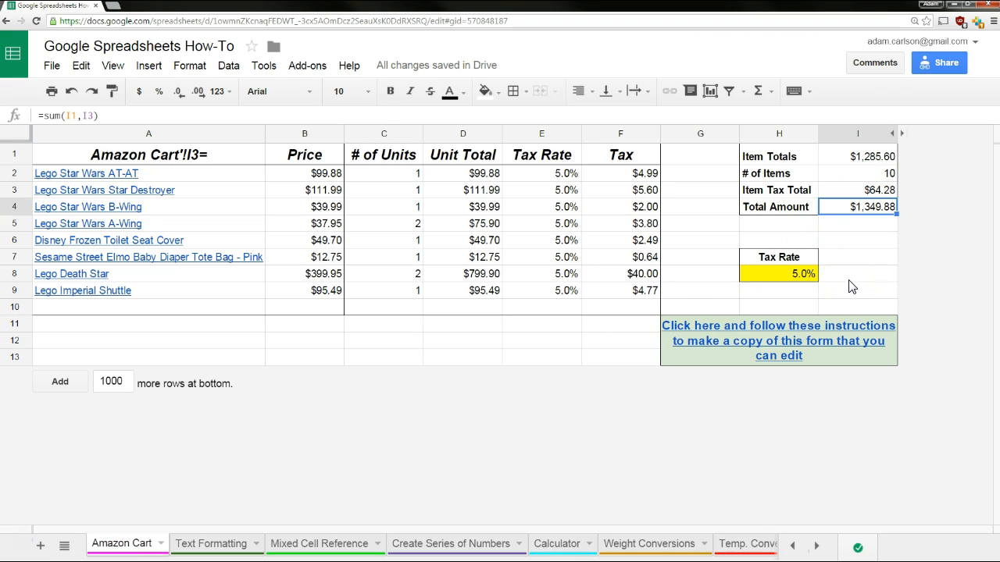
click(211, 543)
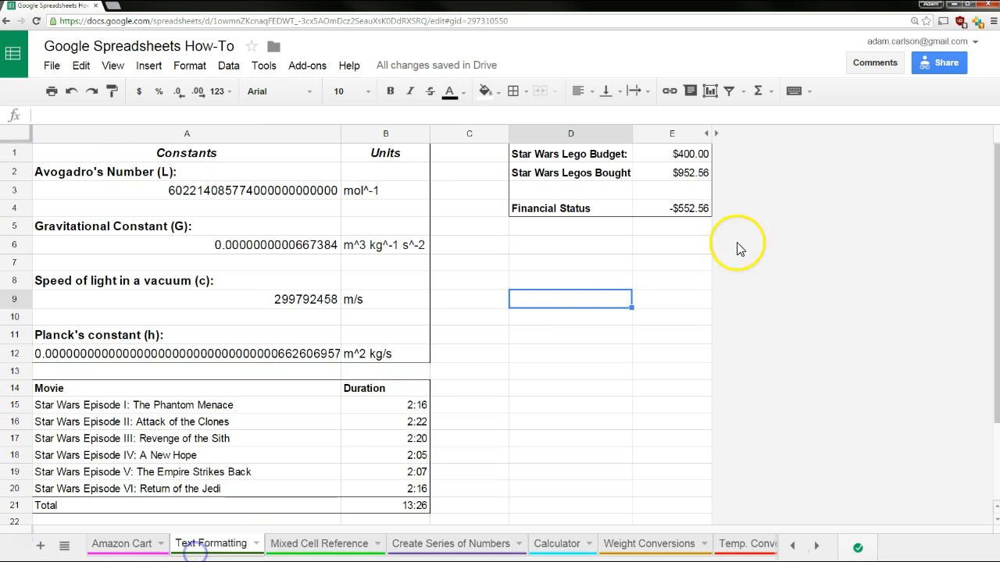
click(701, 174)
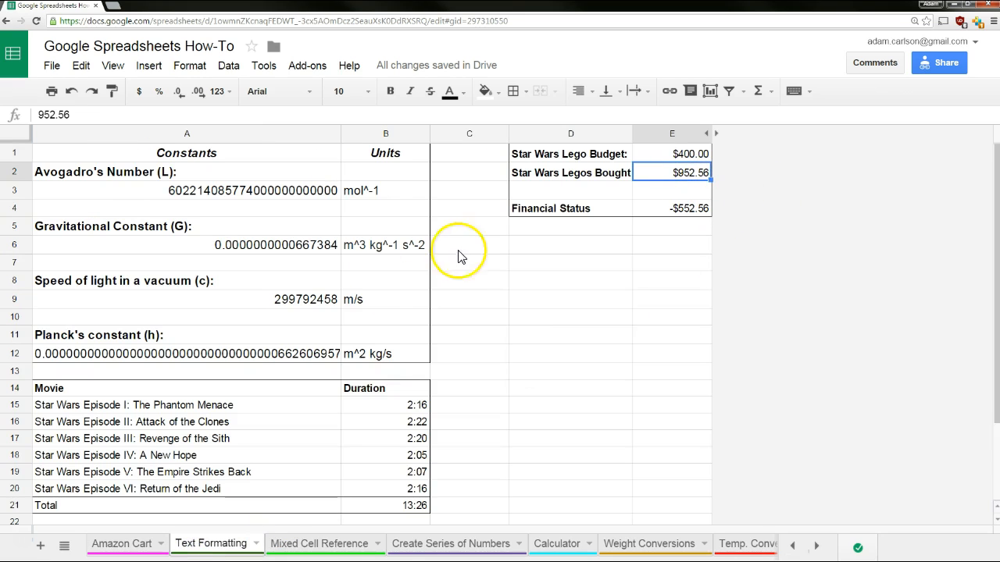
click(122, 544)
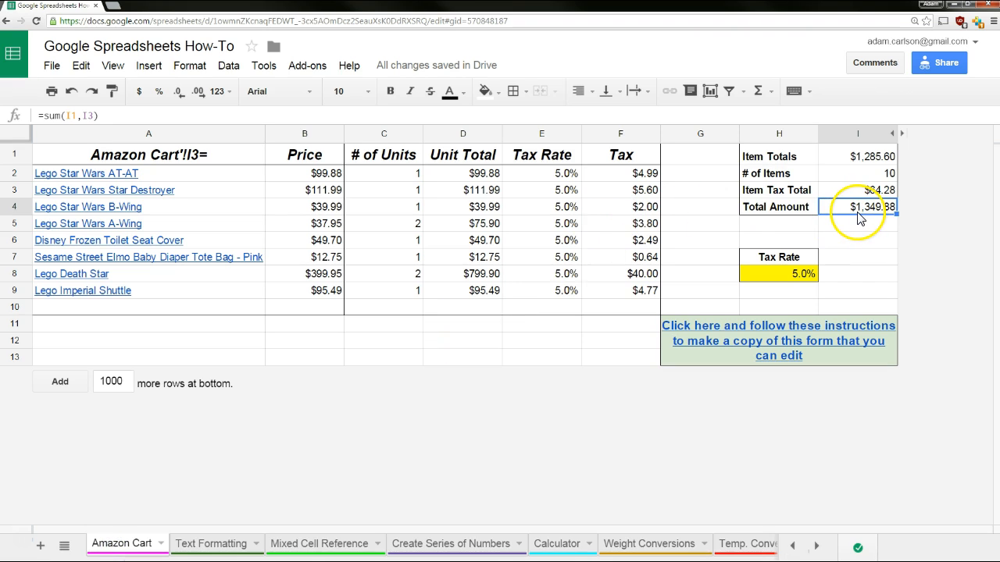
click(205, 544)
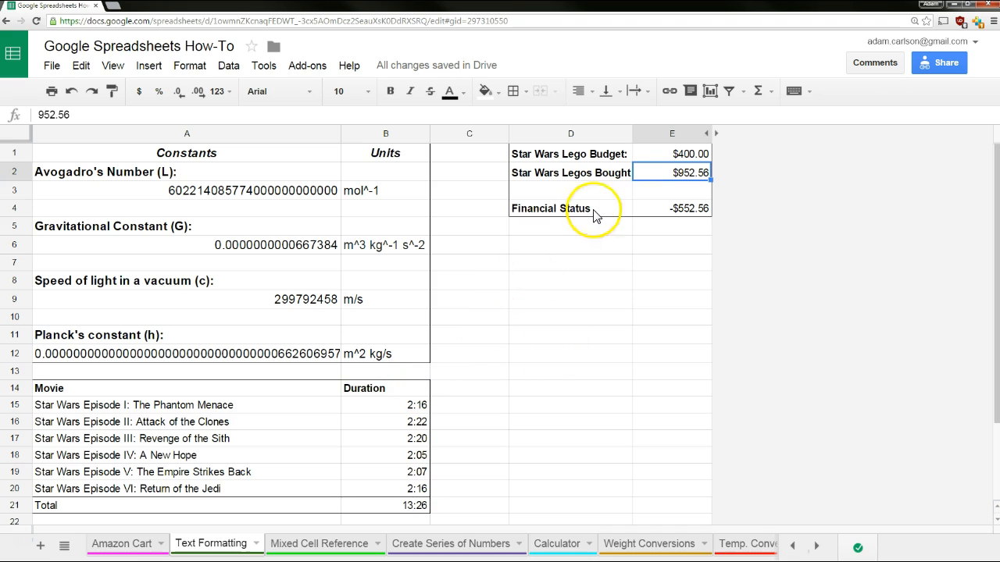
Replace the Star Wars Legos Bought value in E2 with the same-sheet reference =A9
click(85, 116)
double_click(87, 117)
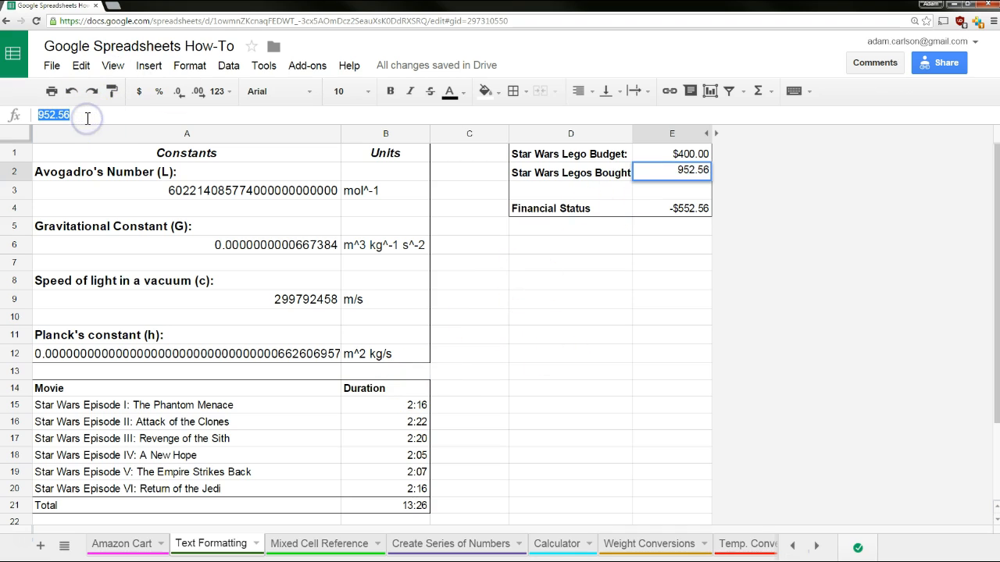
text(=)
key(Down)
key(Down)
key(Left)
key(Left)
key(Left)
key(Down)
key(Left)
key(Down)
key(Down)
key(Down)
key(Down)
key(Return)
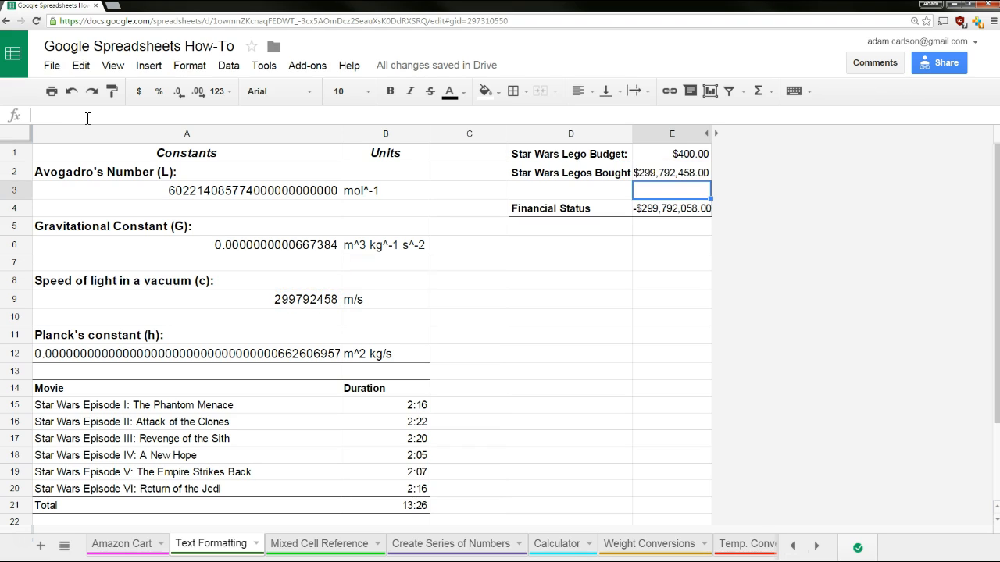
key(Up)
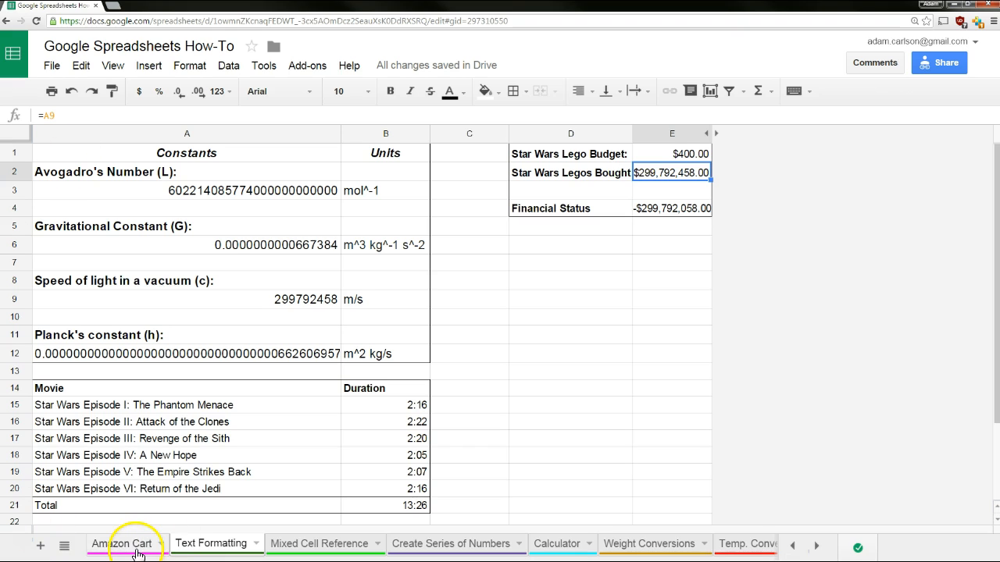
Replace the formula in E2 with ='Amazon Cart'!I4, linking Star Wars Legos Bought to the cart's Total Amount
click(71, 115)
key(BackSpace)
key(BackSpace)
key(BackSpace)
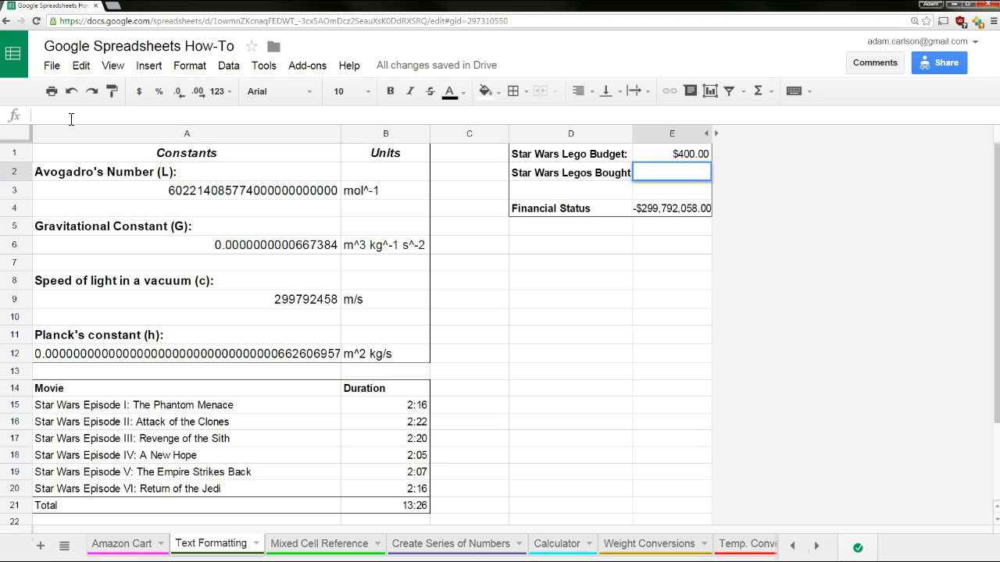
text(=)
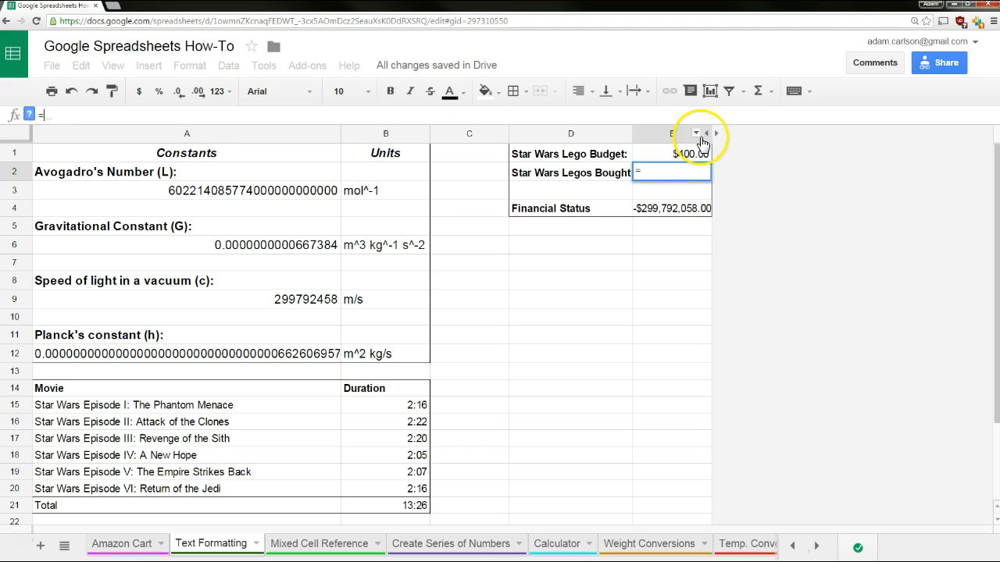
double_click(660, 173)
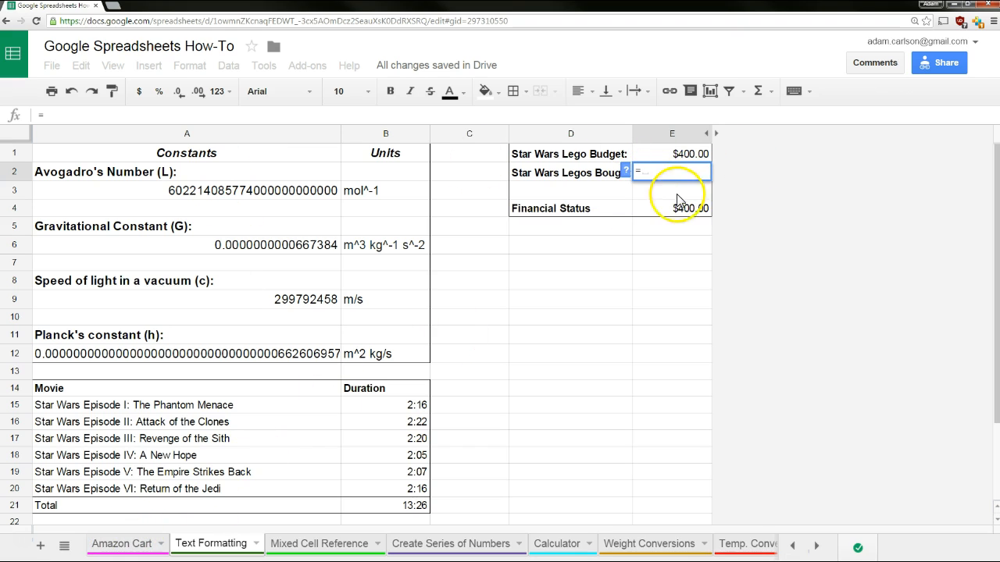
click(122, 543)
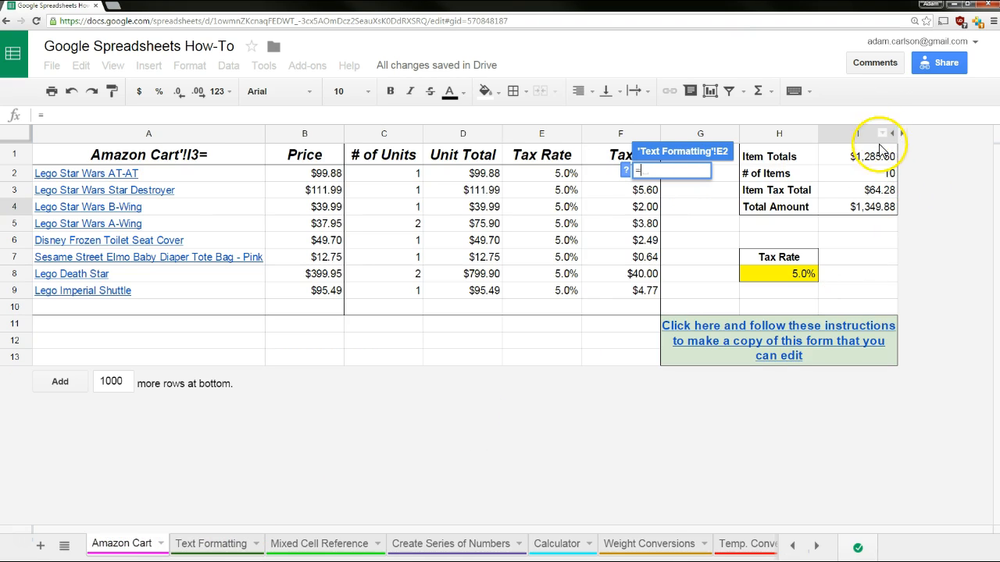
click(867, 210)
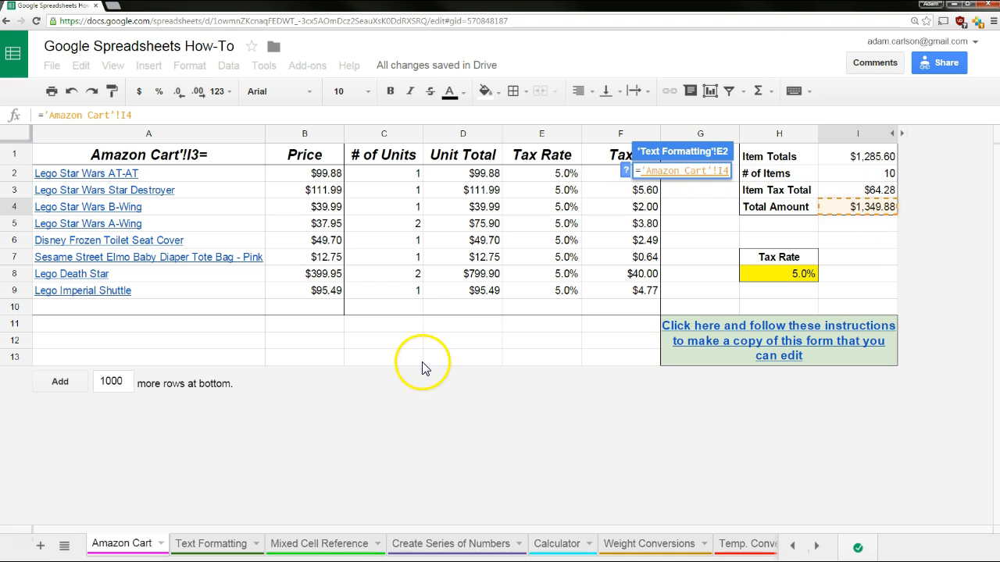
key(Return)
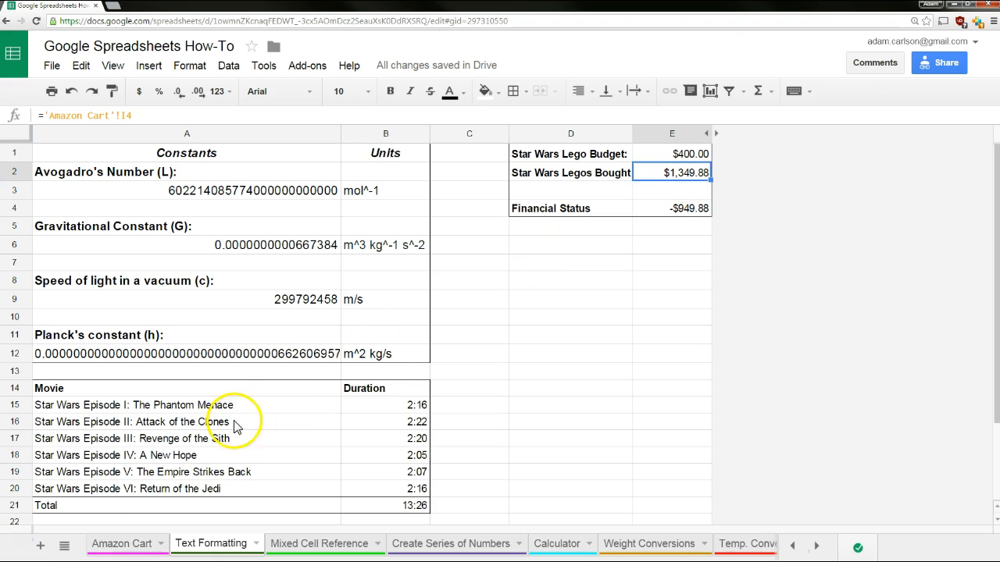
Set the number of Lego Death Star units on the Amazon Cart sheet to 5
click(127, 542)
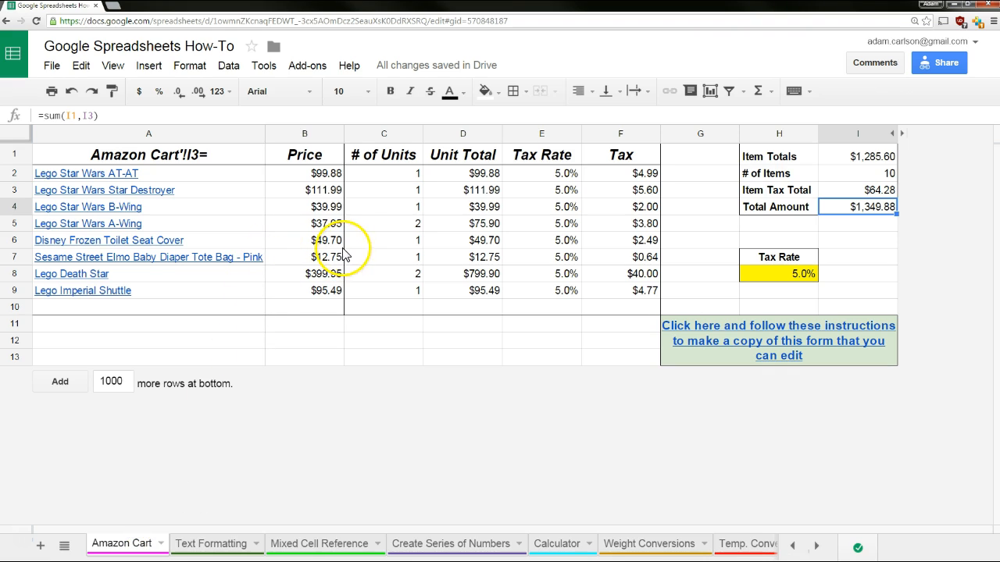
click(398, 276)
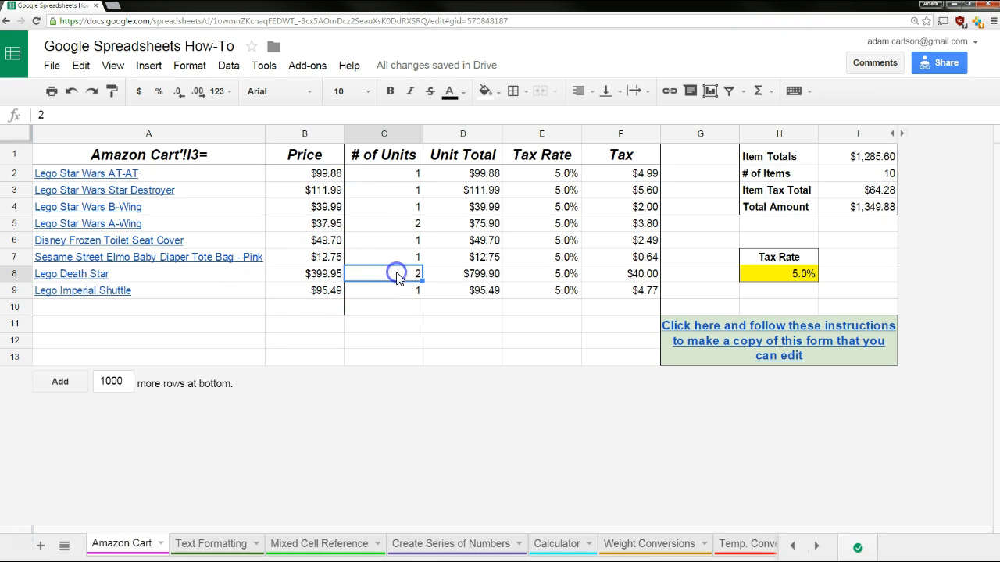
key(Return)
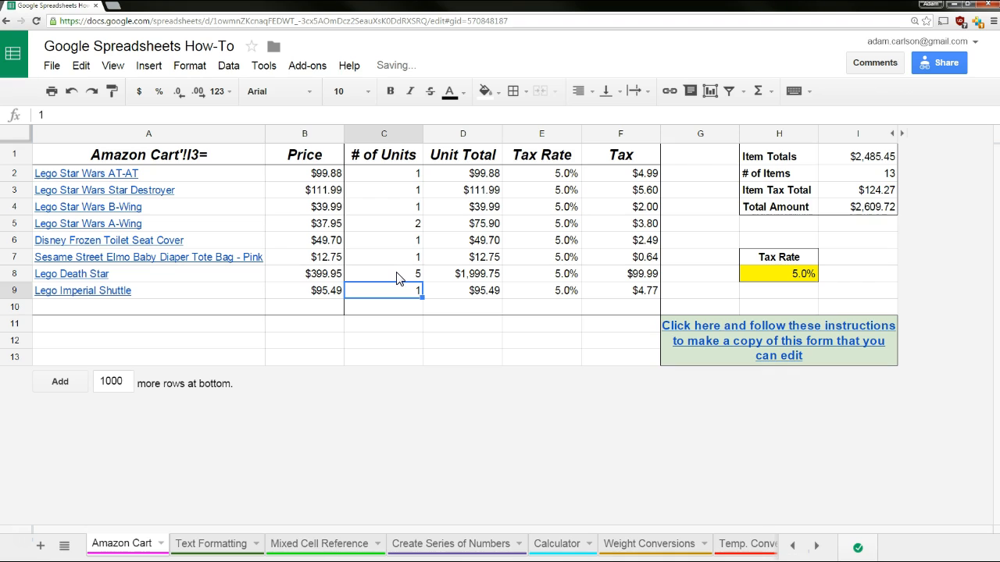
Inspect the Star Wars Legos Bought cell on the Text Formatting sheet and the sheet-name and cell parts of its formula
click(195, 544)
click(668, 172)
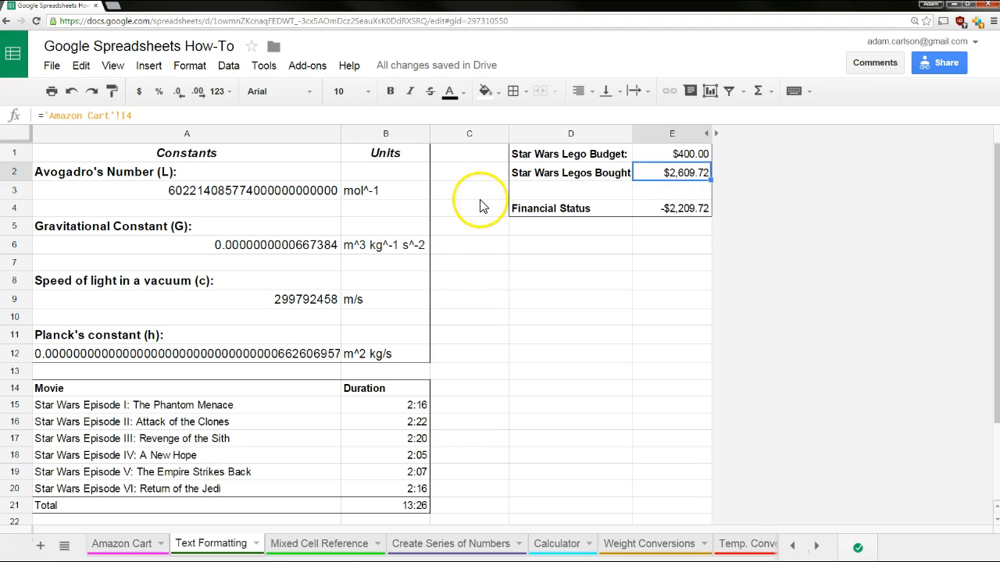
click(156, 118)
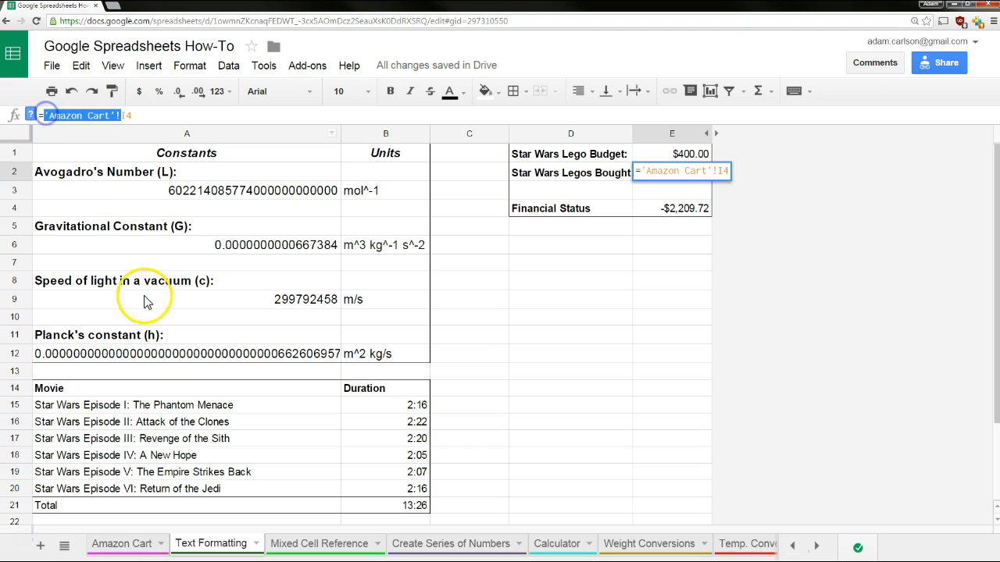
click(135, 114)
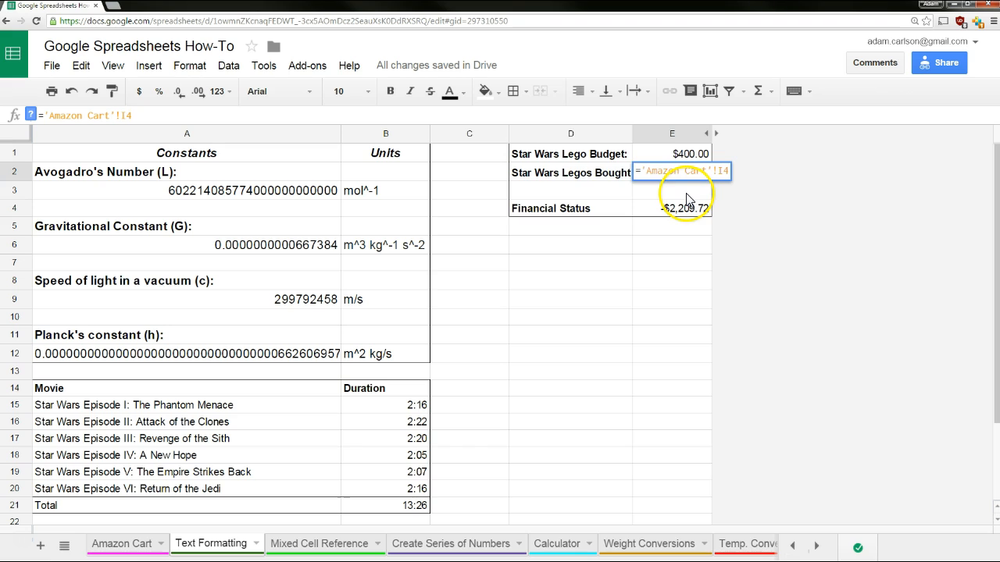
key(Return)
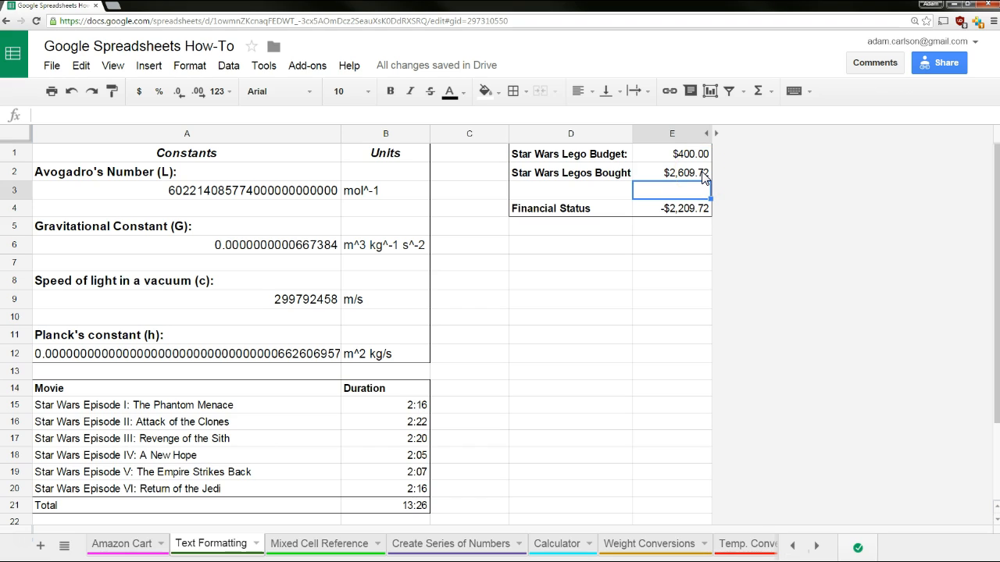
Add the centred label "Amount over budget" in merged cells H5:H6 below Total Amount on the Amazon Cart sheet
click(137, 546)
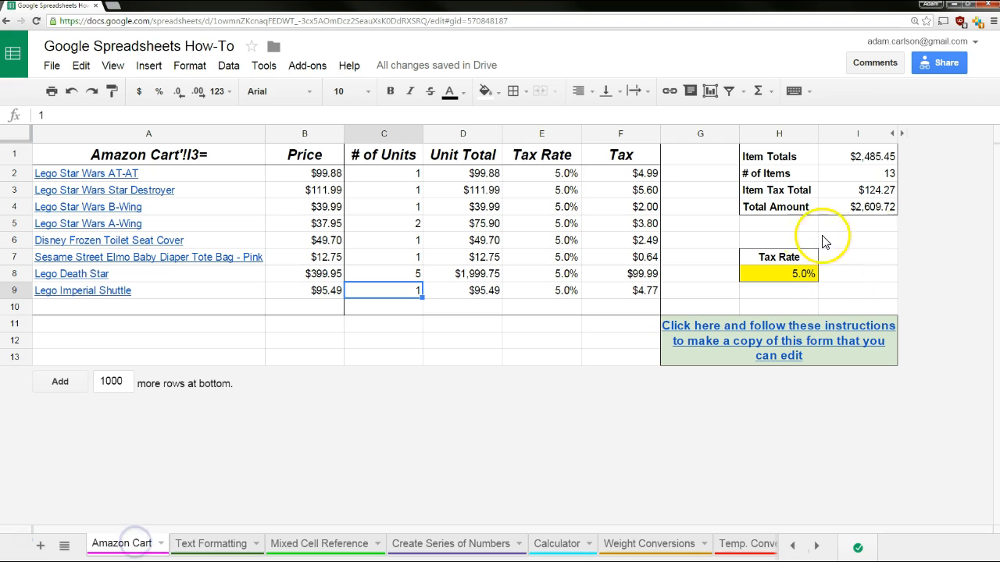
click(765, 228)
text(Amount over budget)
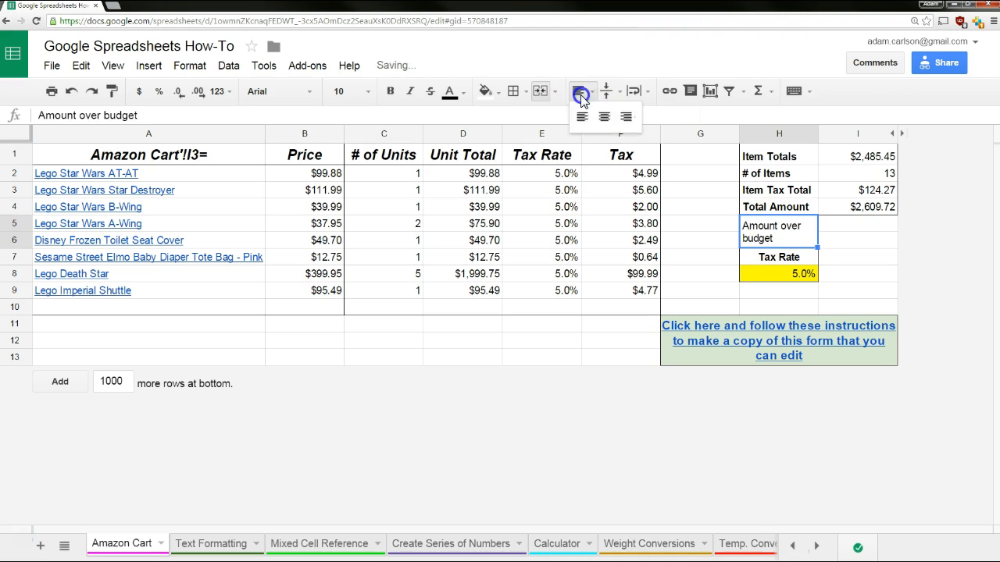
key(Tab)
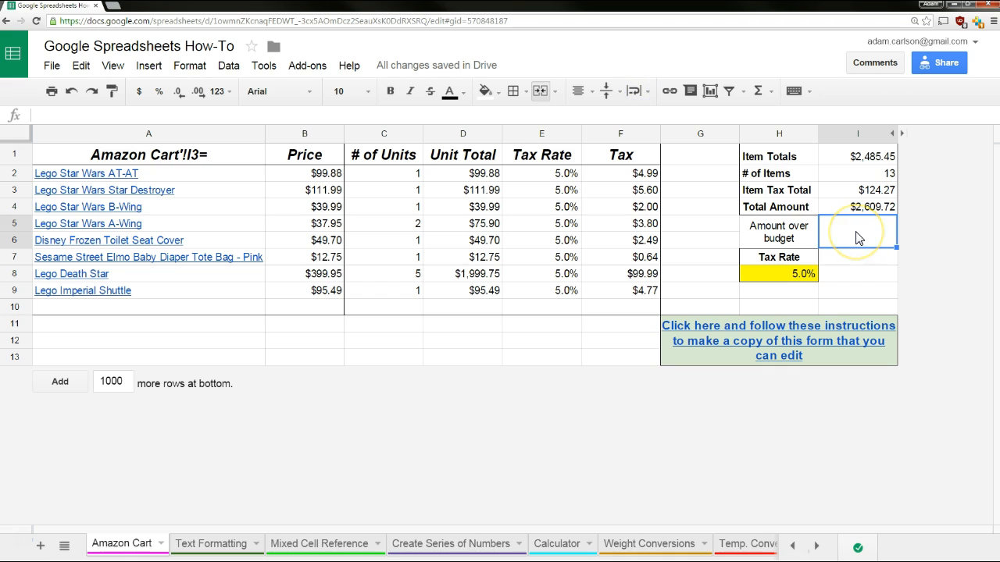
Link the merged cell beside Amount over budget to the Financial Status cell with the formula ='Text Formatting'!E4
text(=)
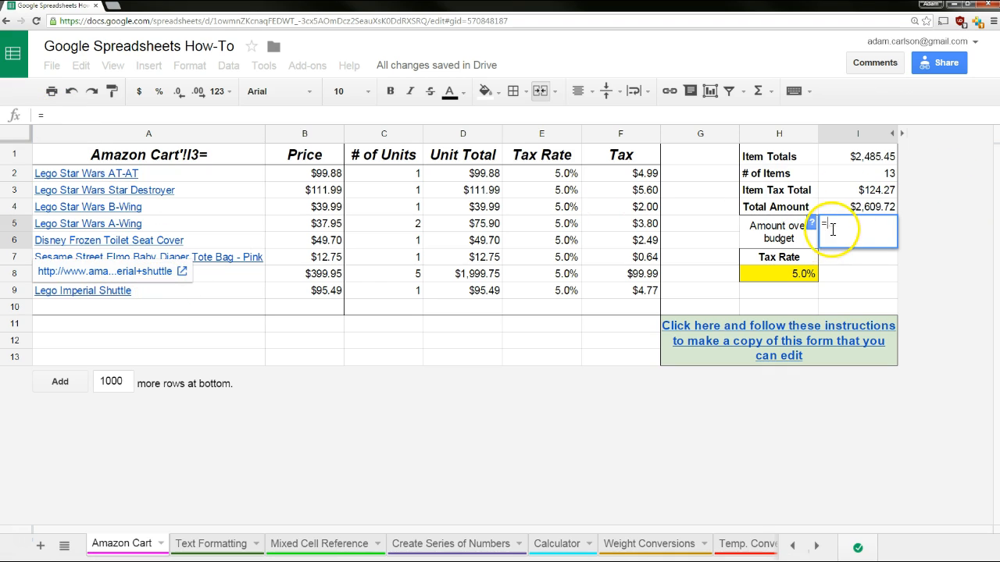
click(210, 543)
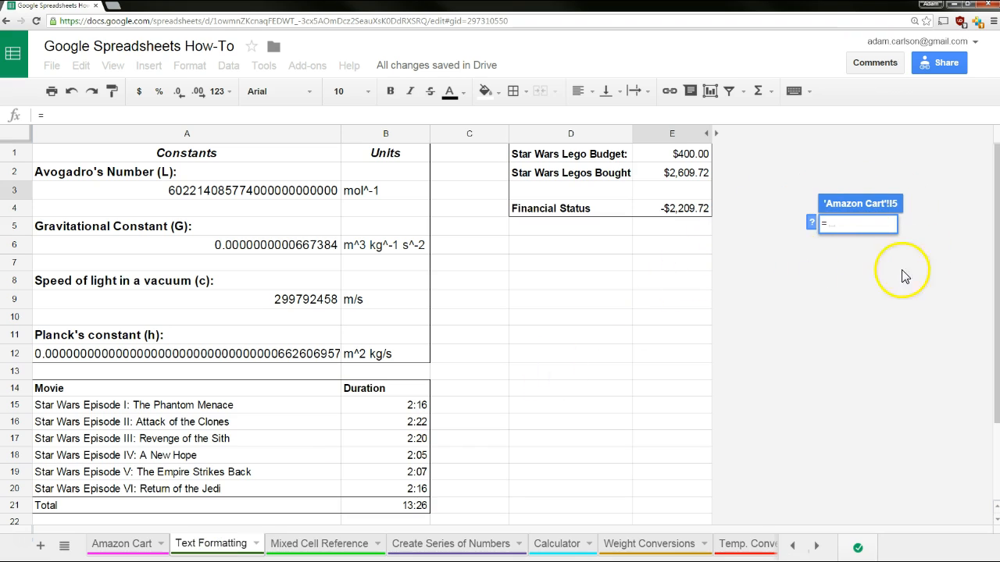
click(695, 214)
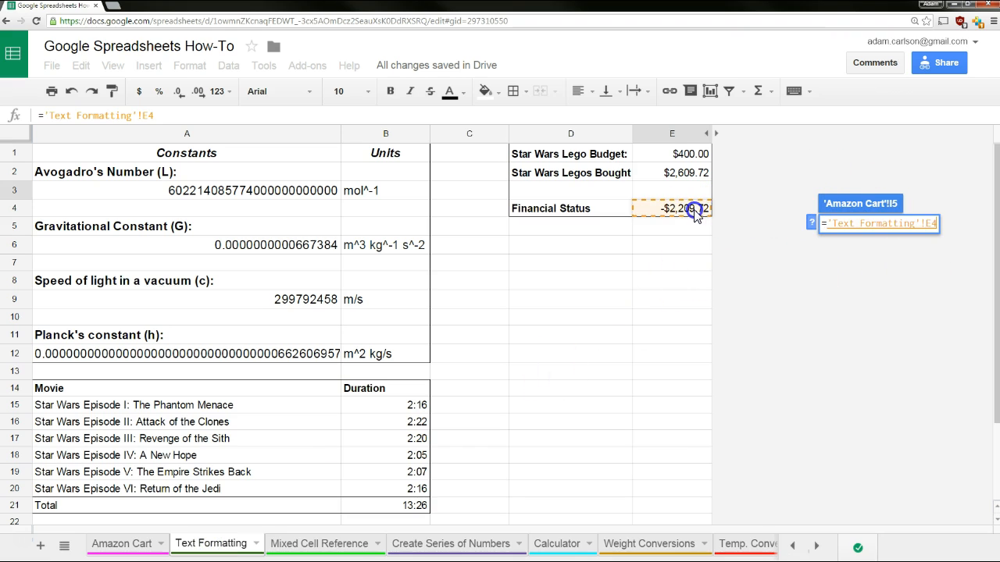
click(860, 249)
key(Return)
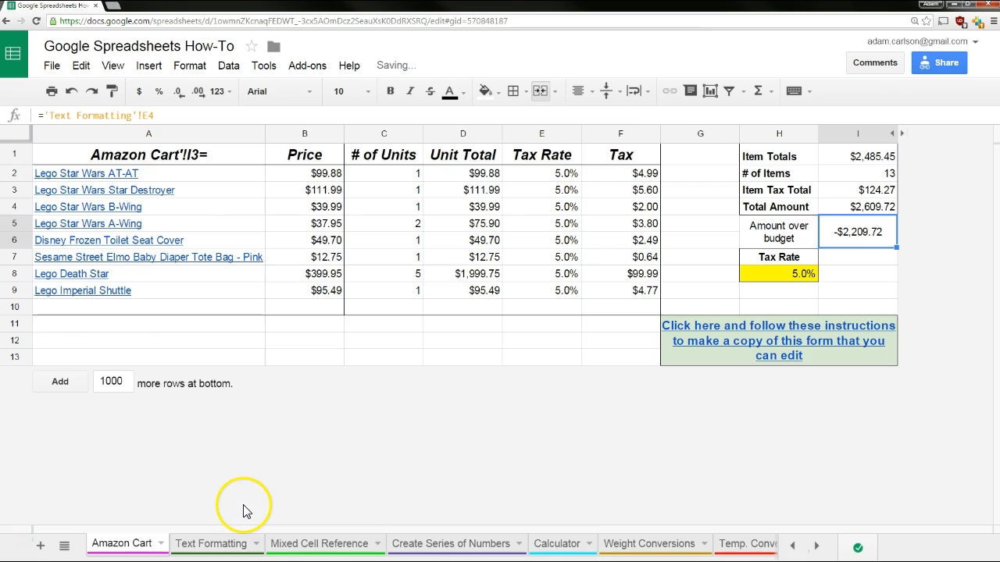
click(876, 243)
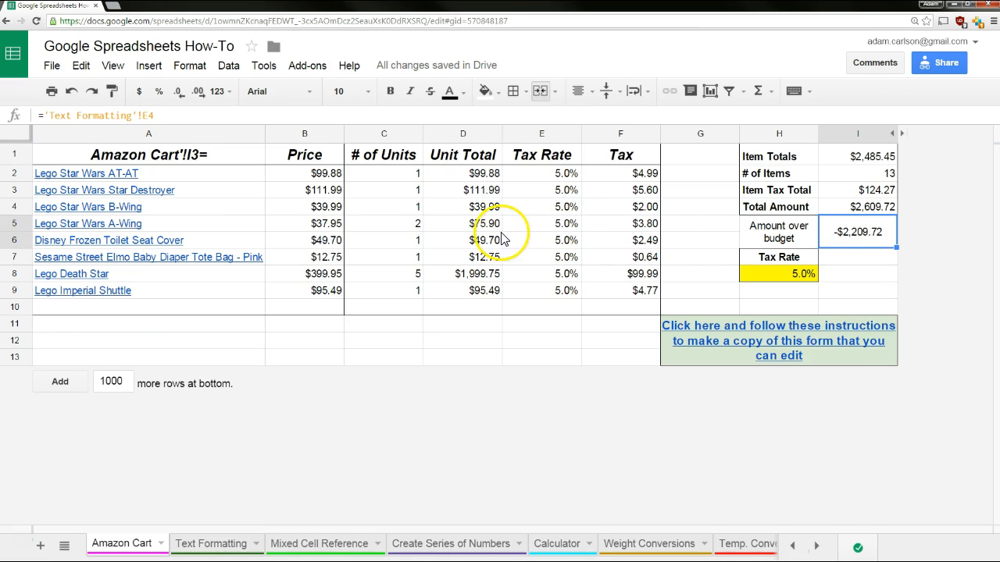
Set the number of Lego Death Star units on the Amazon Cart sheet to 1
click(408, 273)
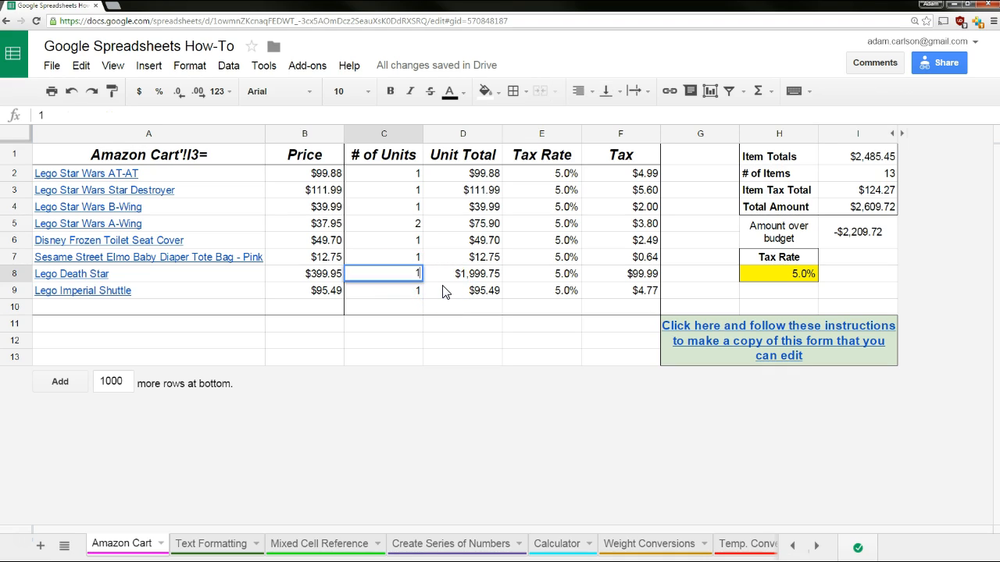
key(Return)
click(384, 271)
Examine the cart totals and display the sheet's formulas to check the Amount over budget reference, returning to values
click(883, 209)
drag(888, 157, 881, 189)
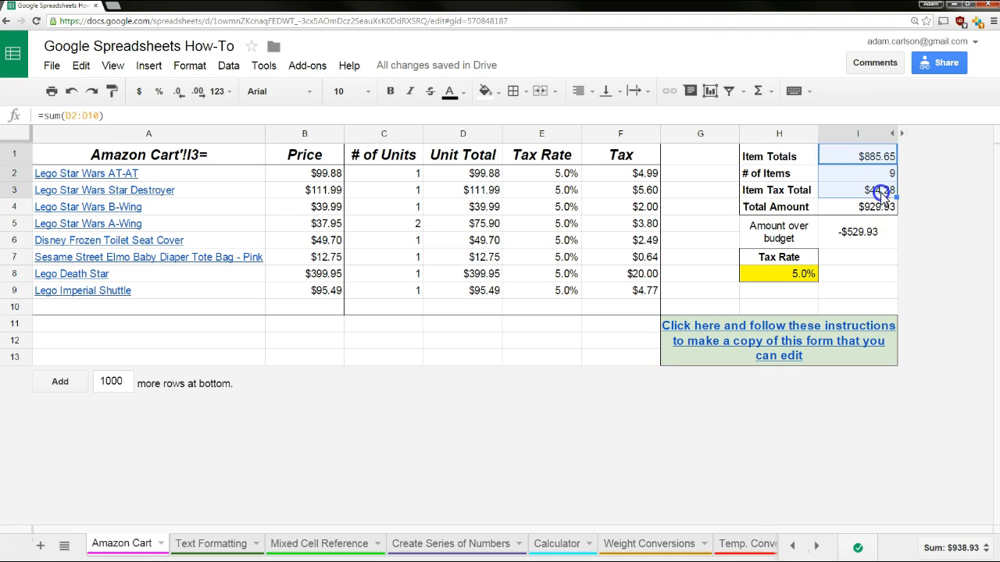
key(ctrl+grave)
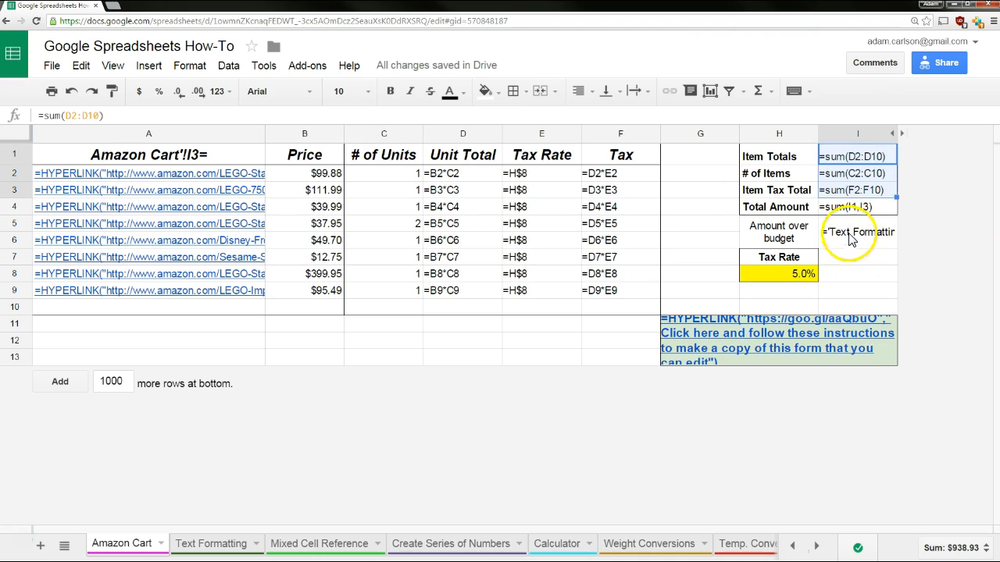
click(850, 232)
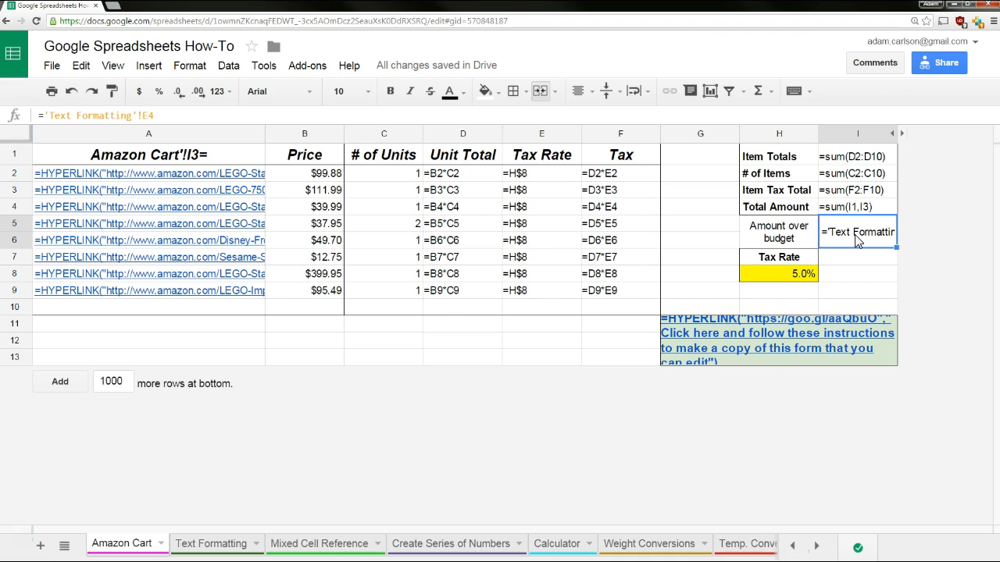
key(ctrl+grave)
Trace the links between Financial Status and Star Wars Legos Bought on Text Formatting and Total Amount and Amount over budget on Amazon Cart
click(211, 543)
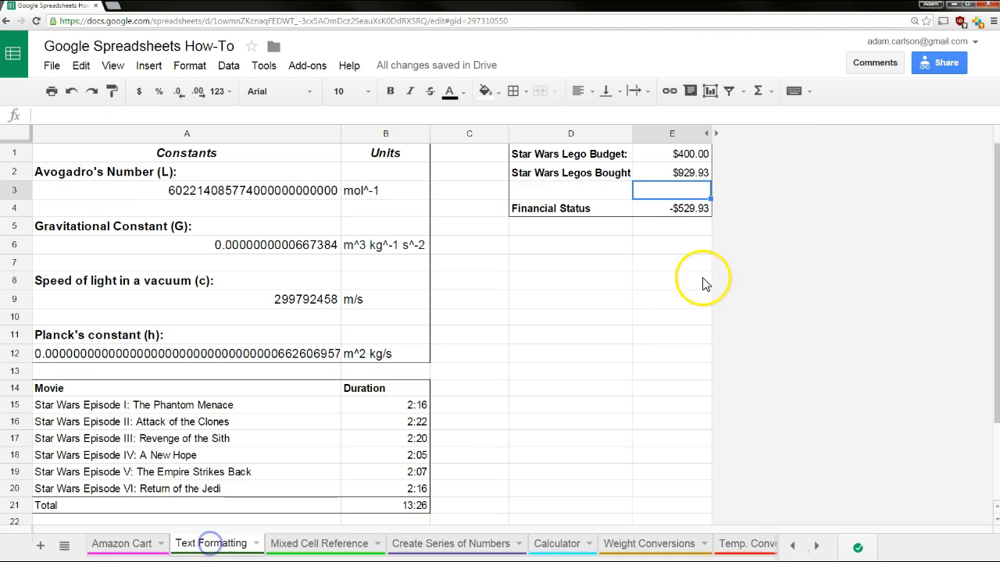
click(681, 211)
click(684, 173)
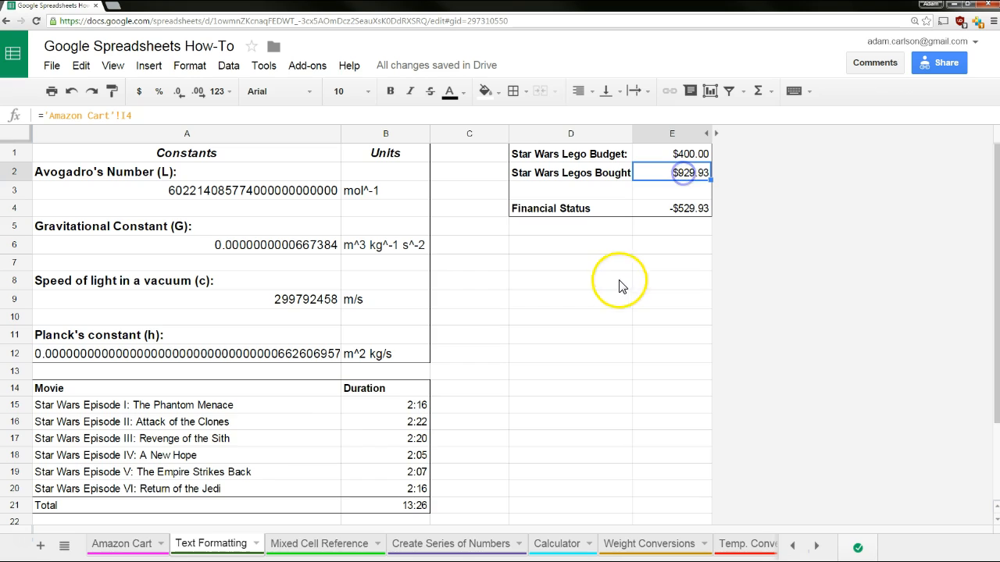
click(128, 543)
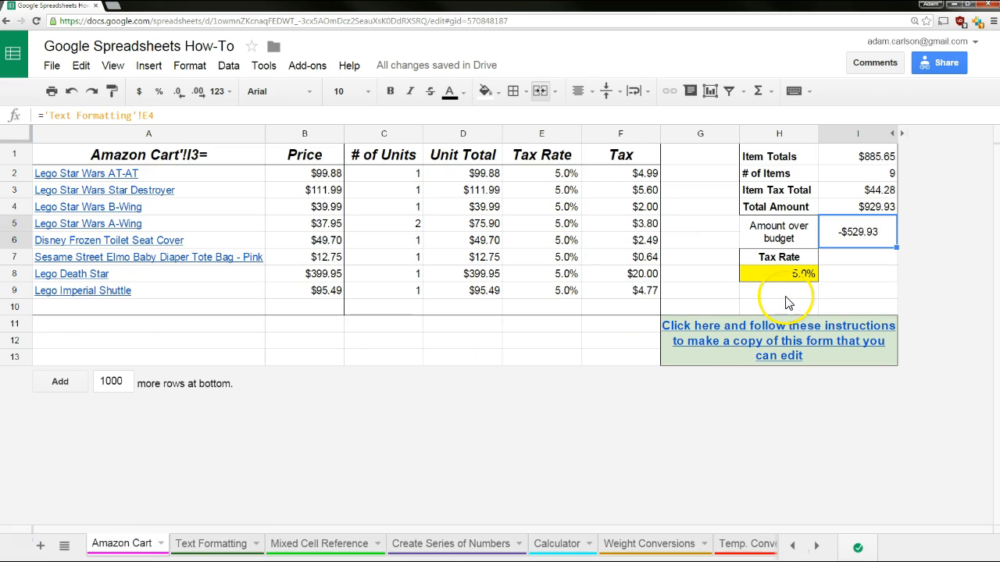
click(865, 208)
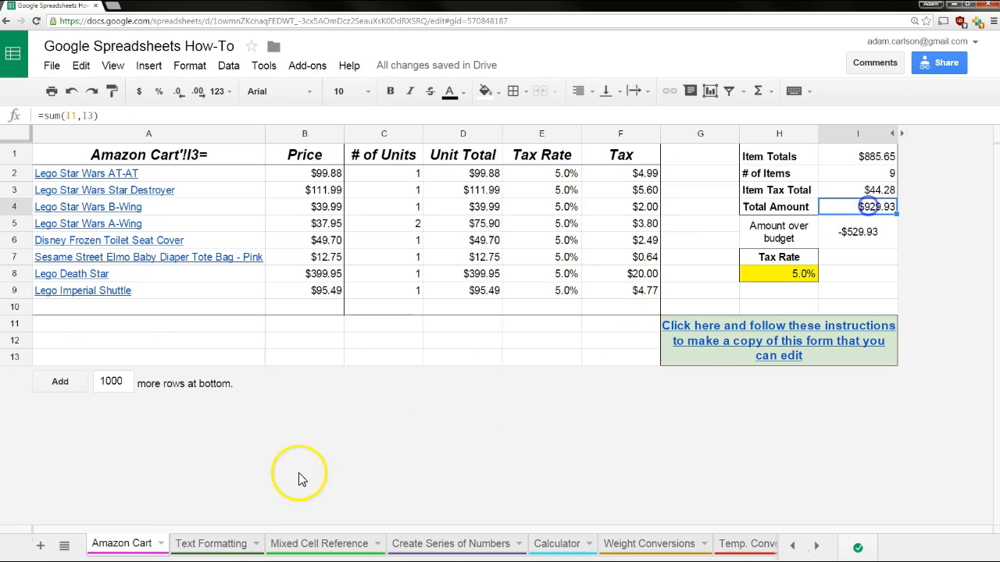
click(210, 544)
click(693, 212)
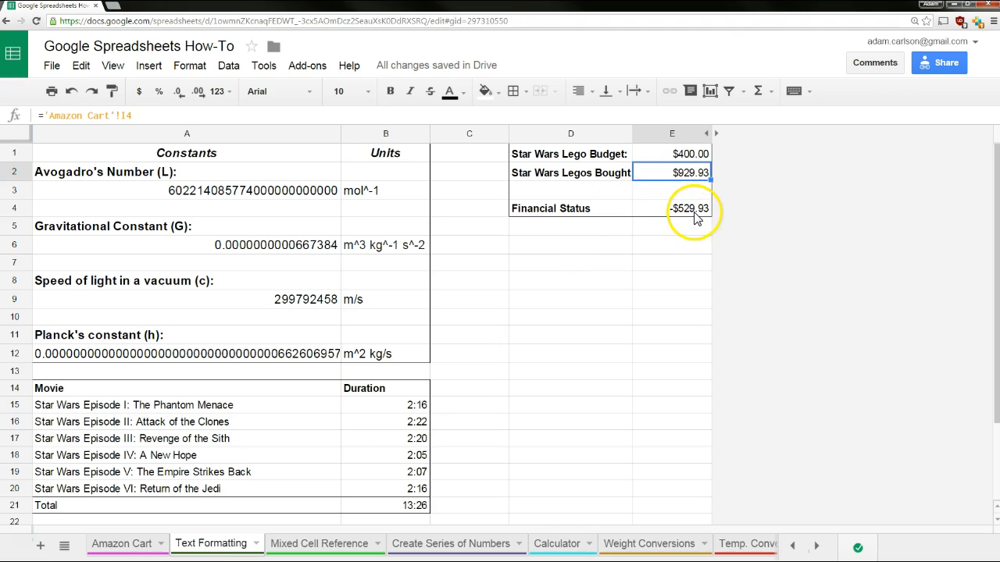
click(122, 542)
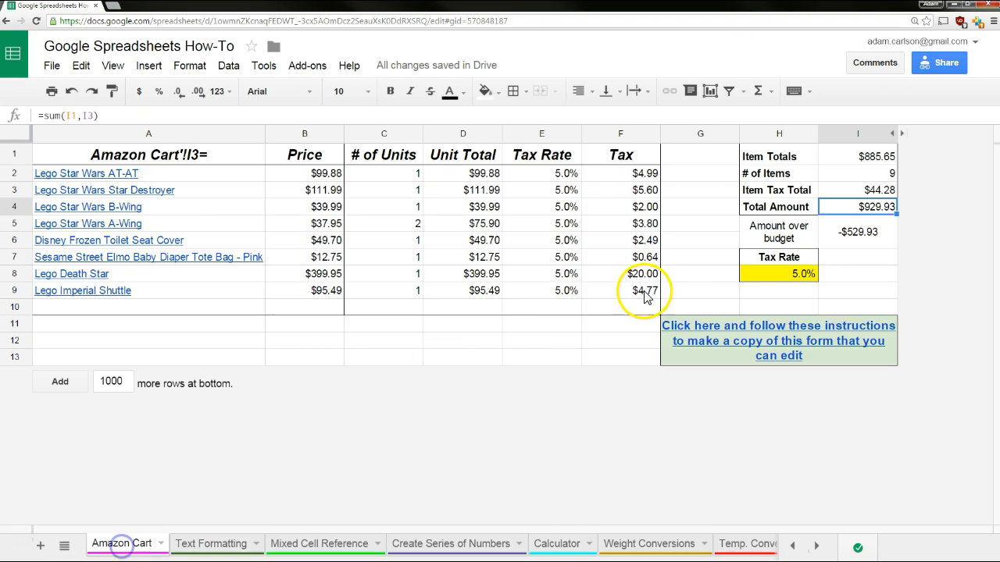
click(846, 232)
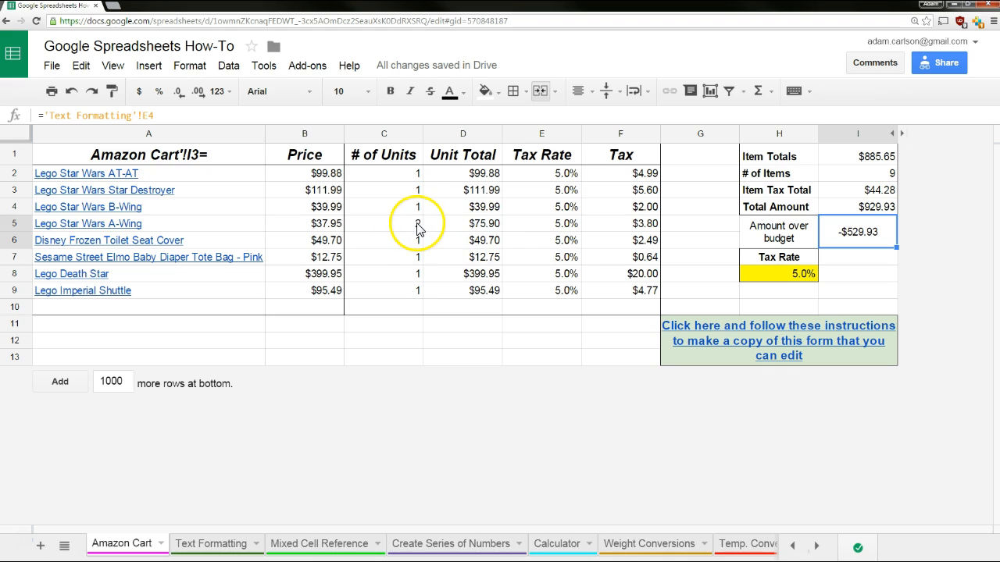
Set the number of Disney Frozen Toilet Seat Cover units to 4 and check the linked Financial Status and cart formulas
click(393, 242)
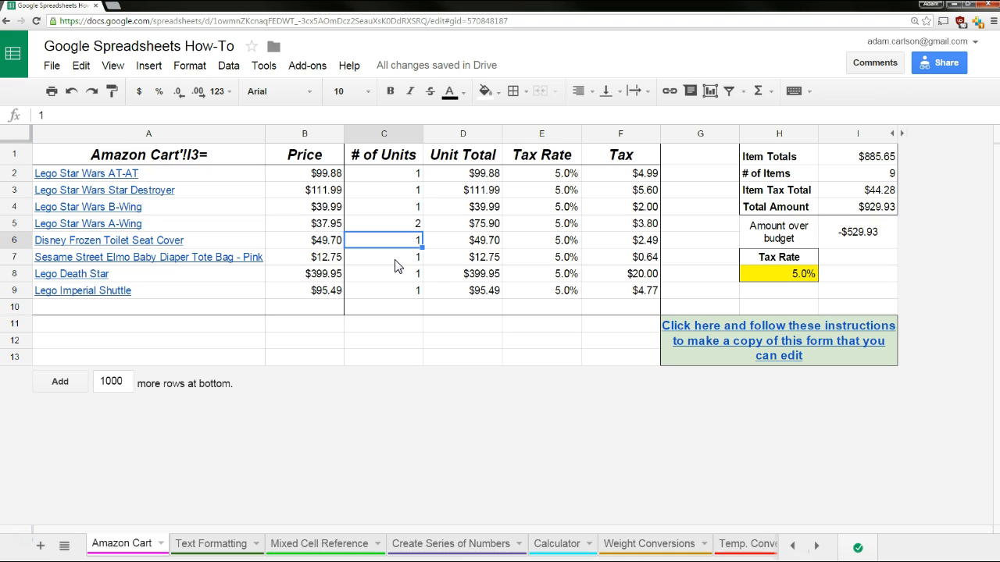
text(4)
key(Return)
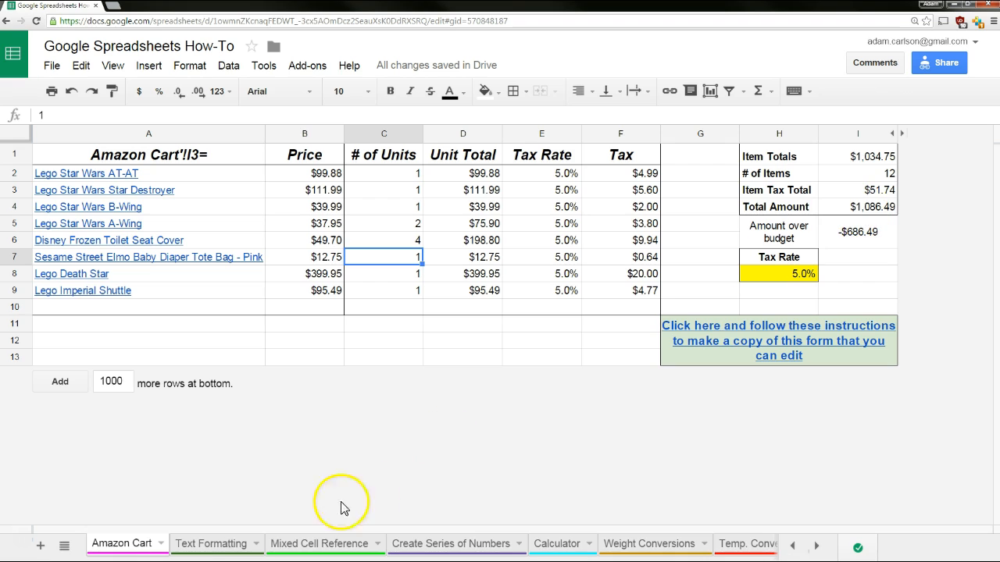
click(206, 544)
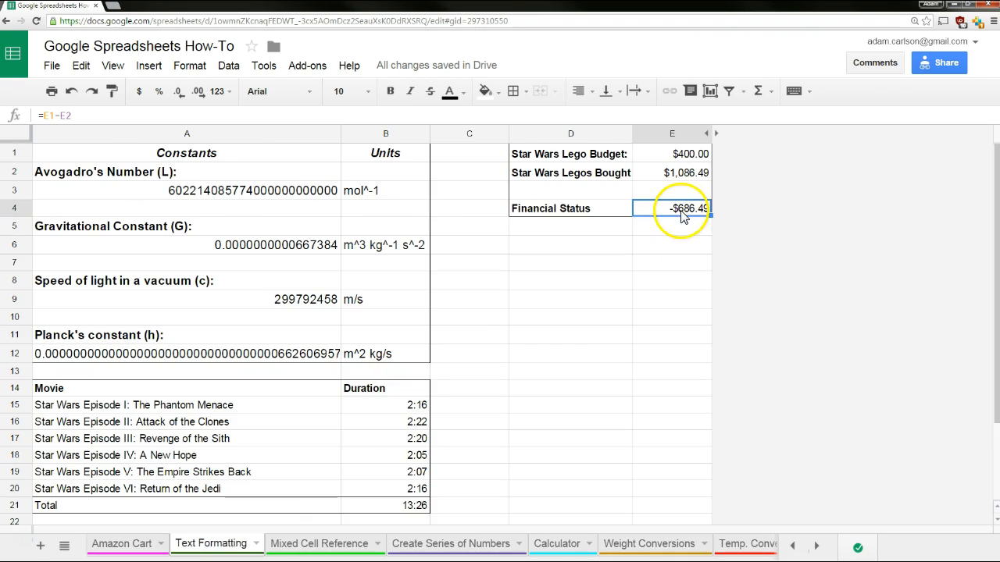
click(121, 544)
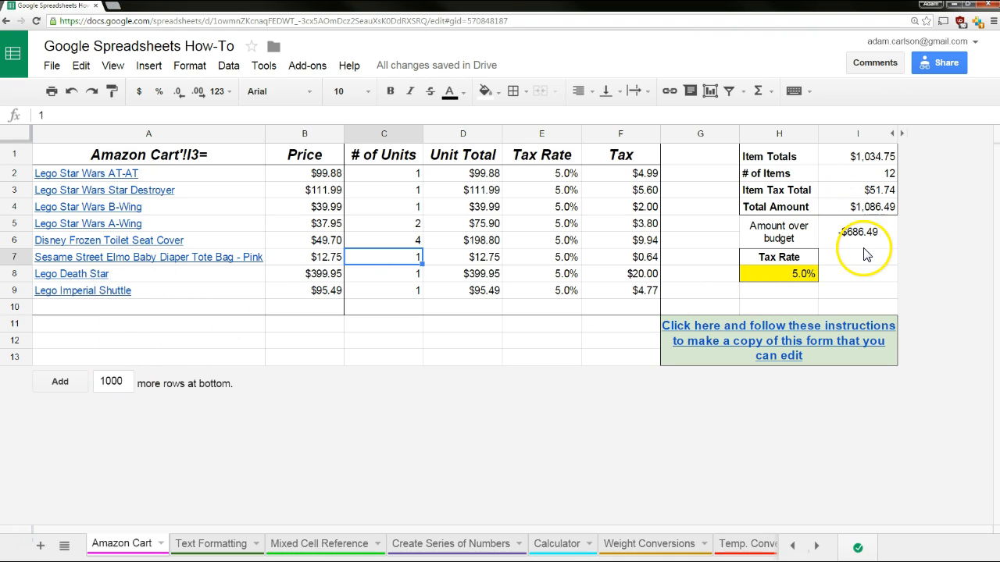
key(ctrl+grave)
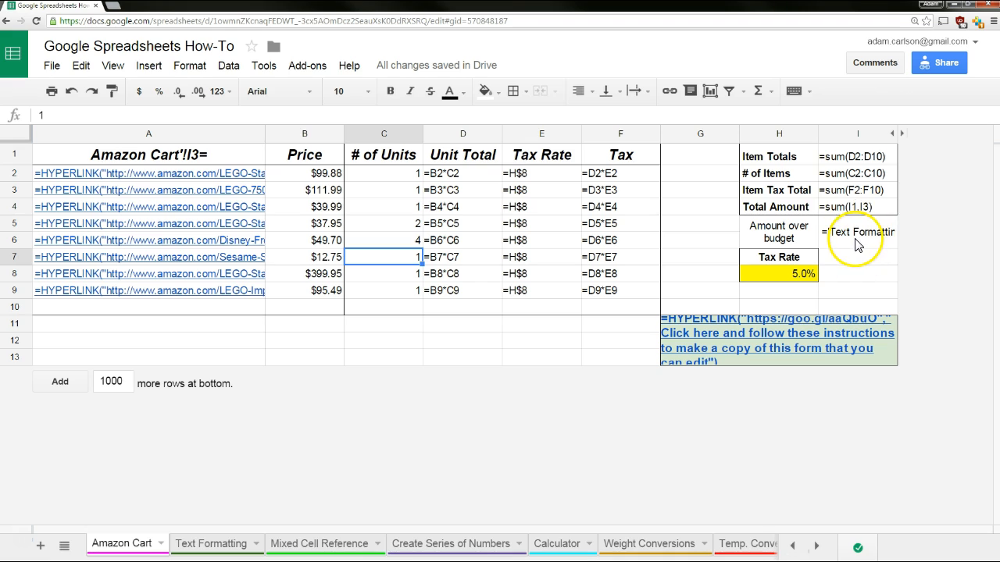
key(ctrl+grave)
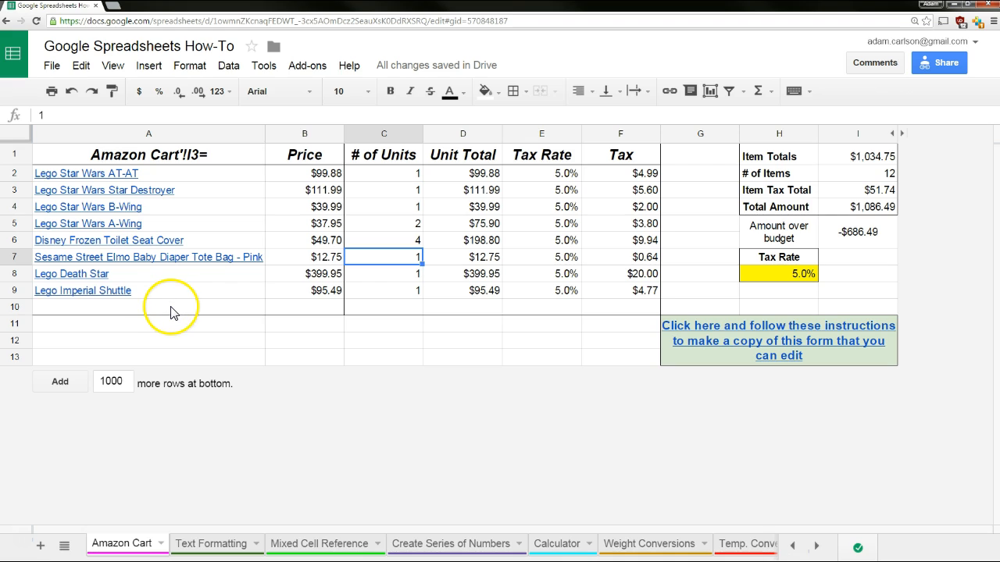
Create a new blank spreadsheet and name it "Legos that I'm Buying"
click(50, 67)
mouse_move(245, 123)
click(306, 152)
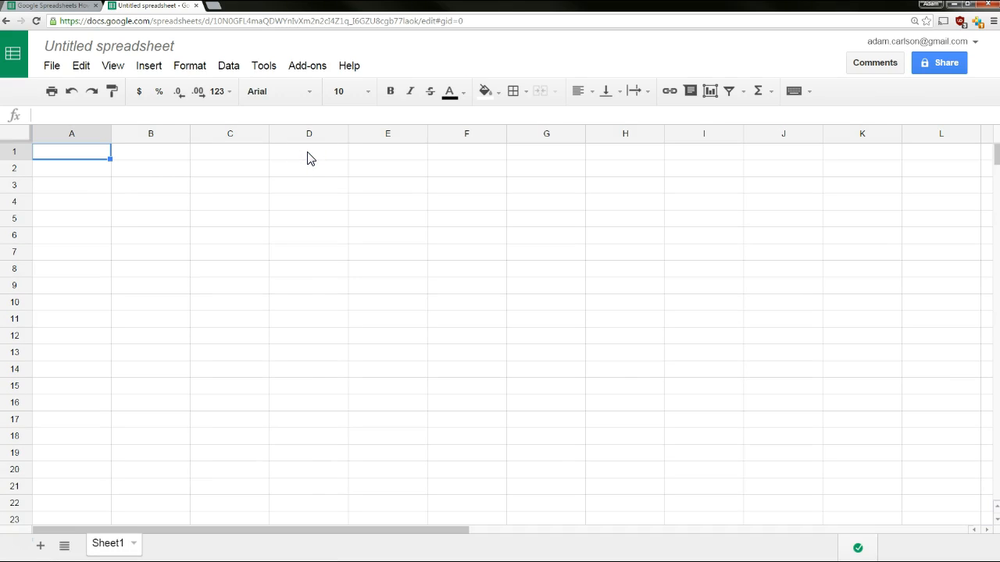
click(66, 6)
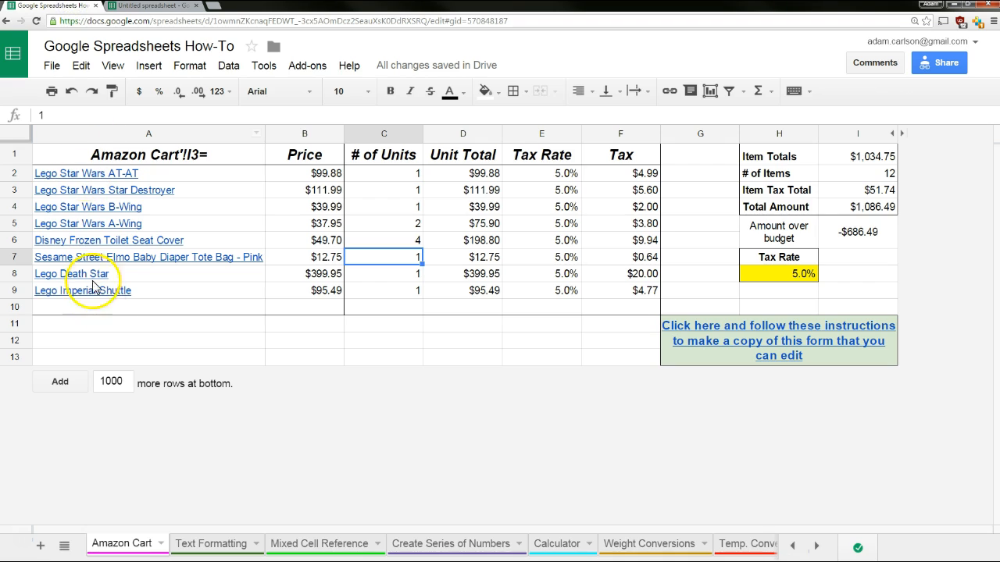
click(152, 8)
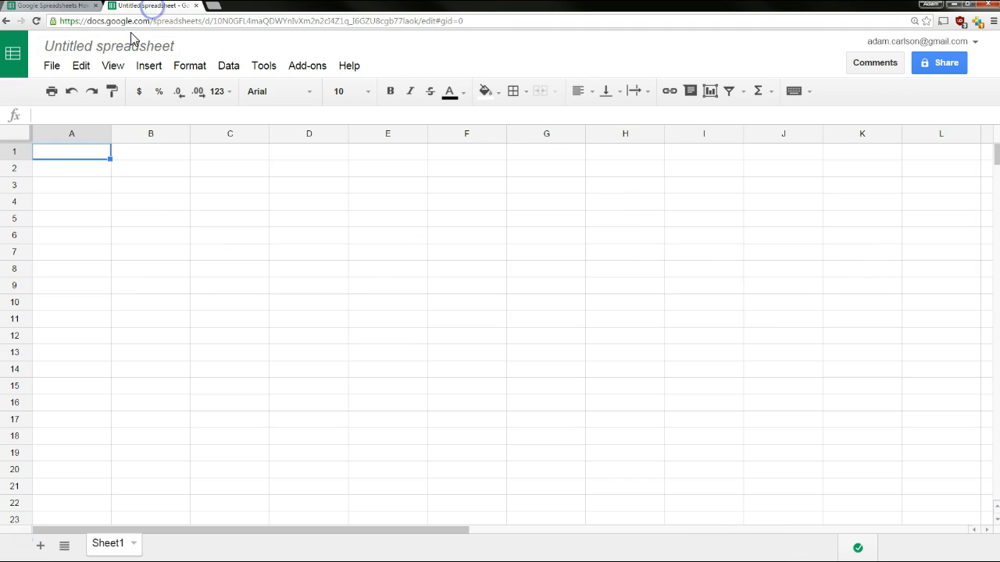
click(117, 45)
text(Legos that I'm Buying)
key(Return)
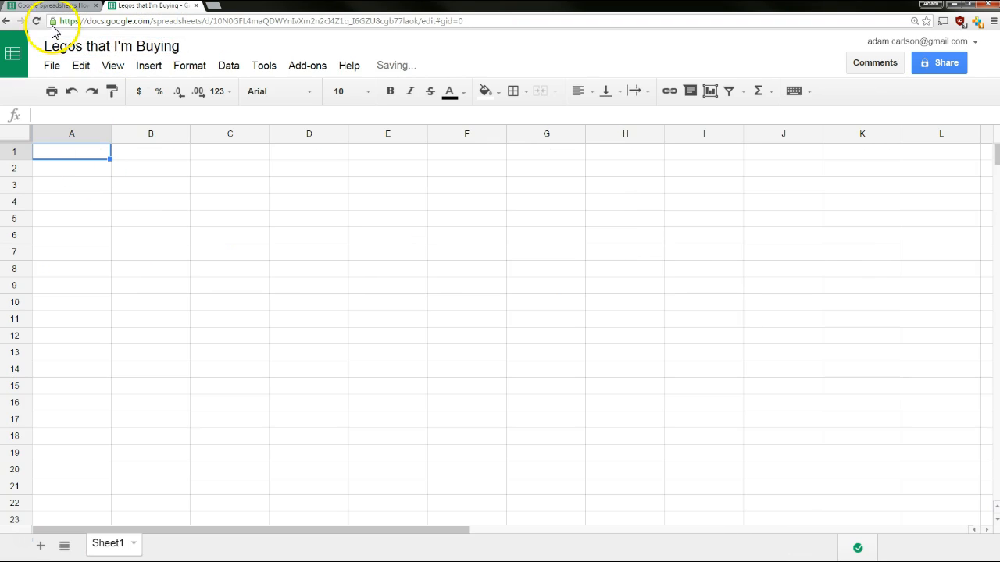
Copy the item list A2:A10 from the Amazon Cart sheet and paste it at A1 of the Legos that I'm Buying spreadsheet
click(55, 6)
mouse_move(173, 179)
mouse_down()
mouse_move(201, 218)
mouse_move(196, 286)
mouse_move(155, 309)
mouse_move(156, 174)
mouse_move(131, 283)
mouse_move(96, 315)
mouse_move(134, 167)
mouse_move(168, 272)
mouse_move(134, 314)
mouse_move(133, 35)
mouse_up()
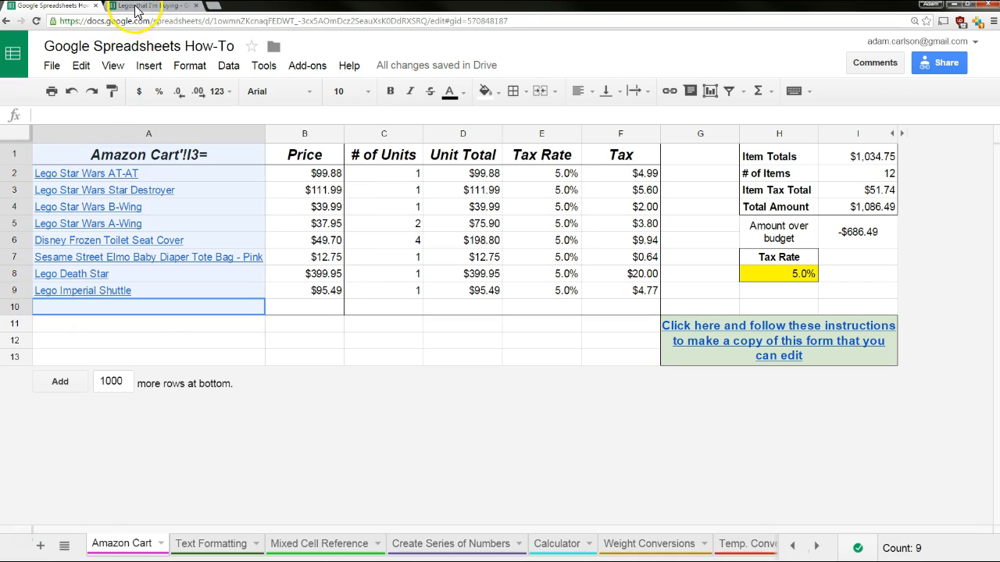
click(136, 7)
click(65, 6)
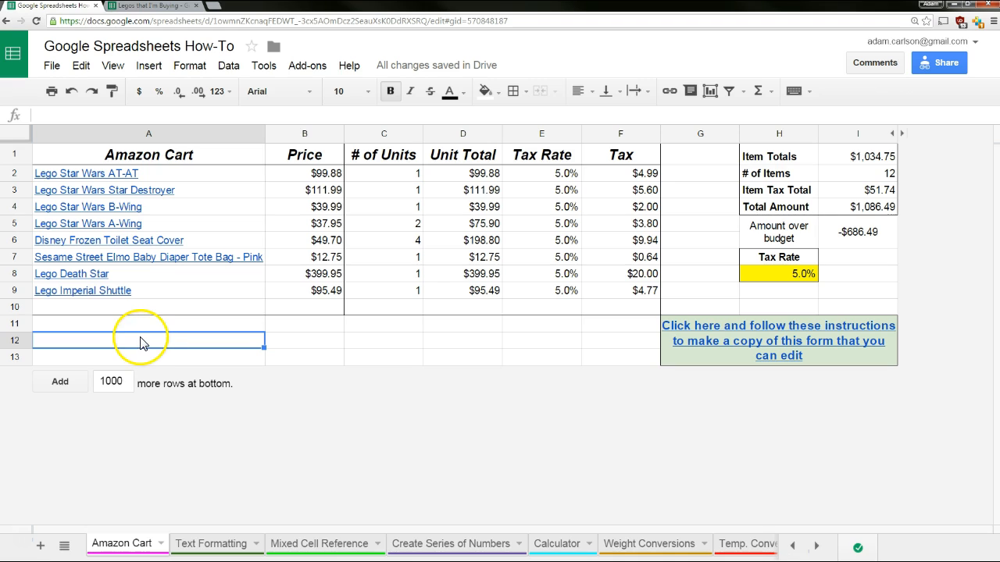
drag(121, 312, 140, 174)
key(ctrl+c)
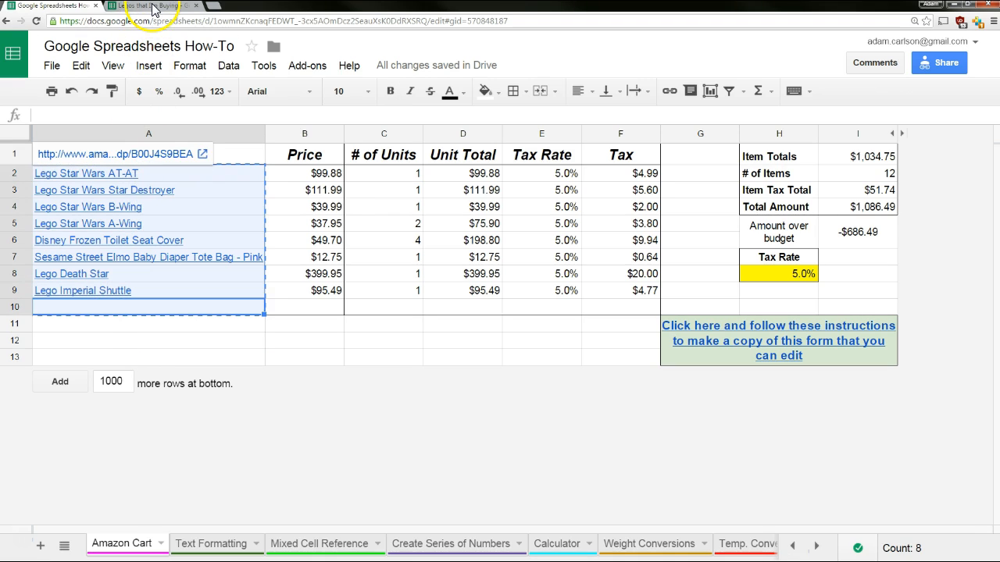
click(153, 10)
key(ctrl+v)
click(247, 328)
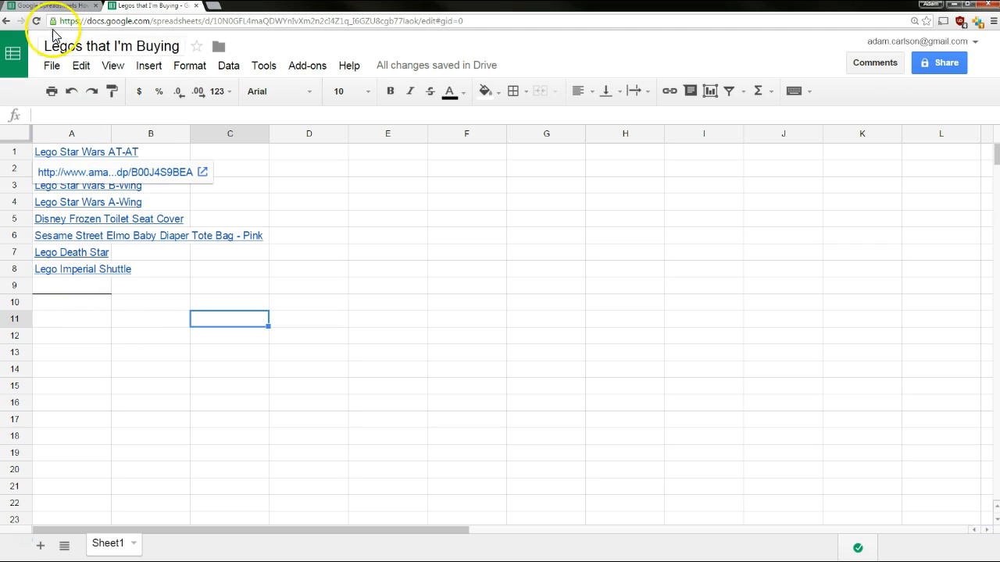
Clear the pasted item list from the Legos that I'm Buying spreadsheet and select its cell A1
click(52, 5)
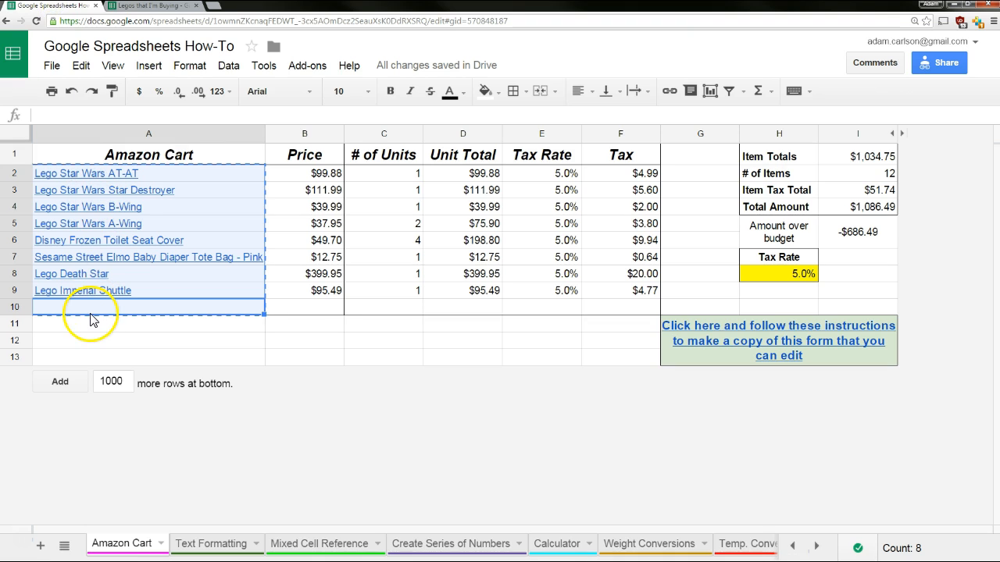
click(127, 6)
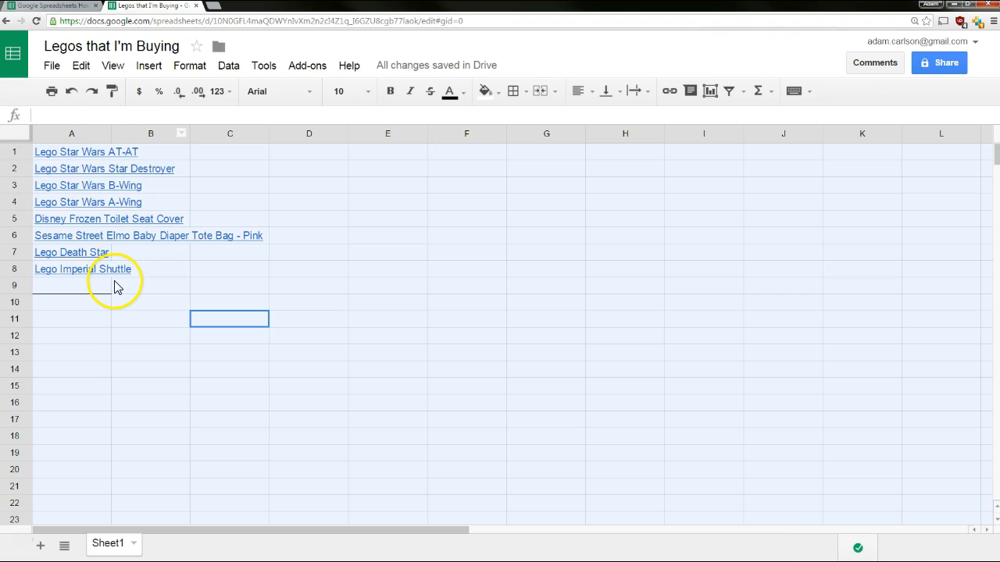
key(Delete)
click(114, 287)
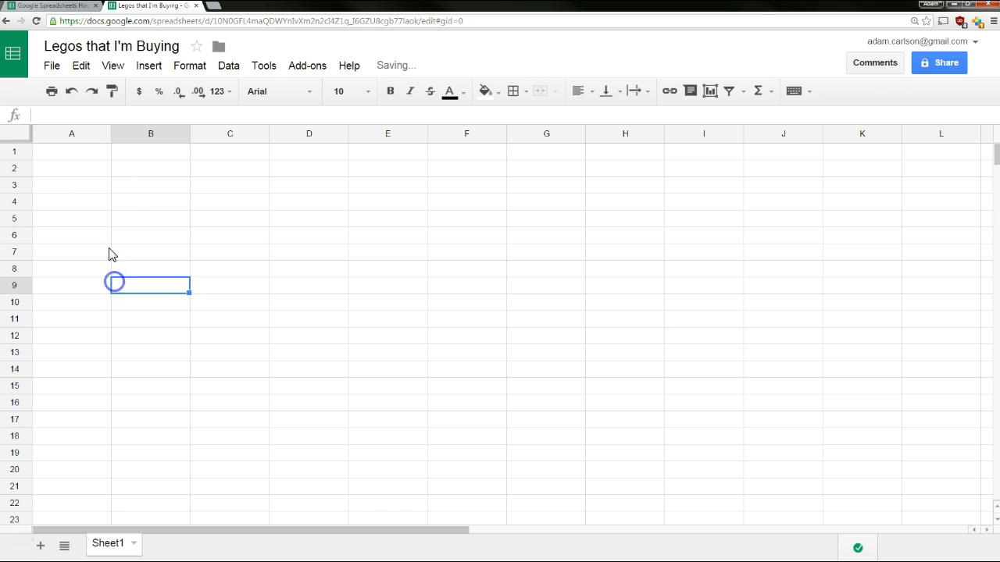
click(82, 151)
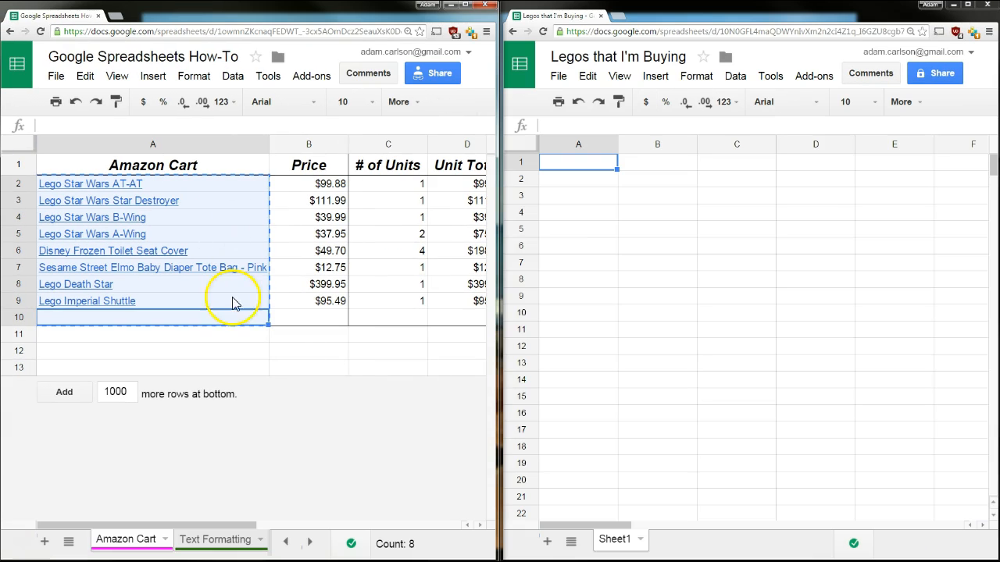
click(227, 337)
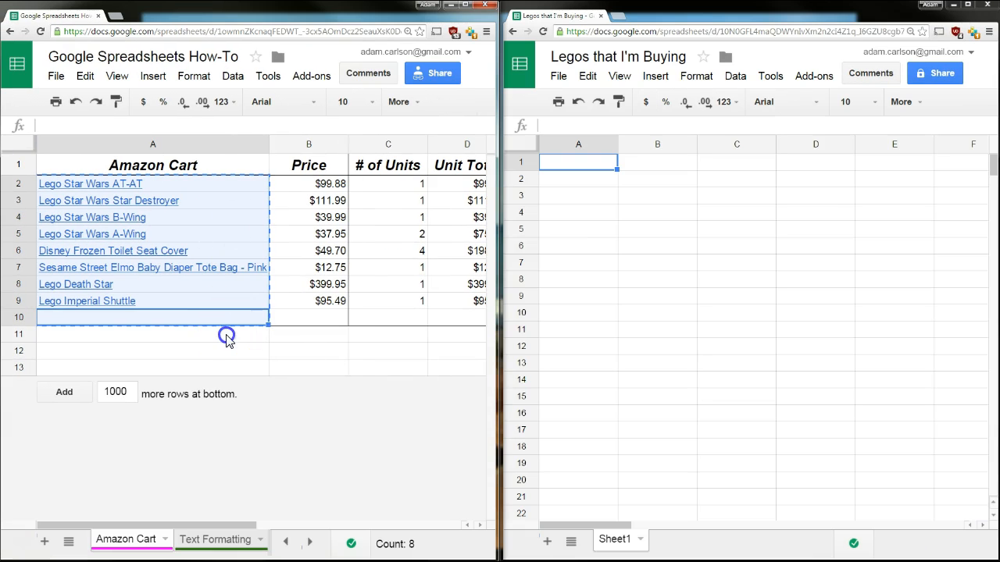
Start an IMPORTRANGE formula in cell A1 of Legos that I'm Buying, using the Google Spreadsheets How-To URL in quotes as the spreadsheet key
click(603, 183)
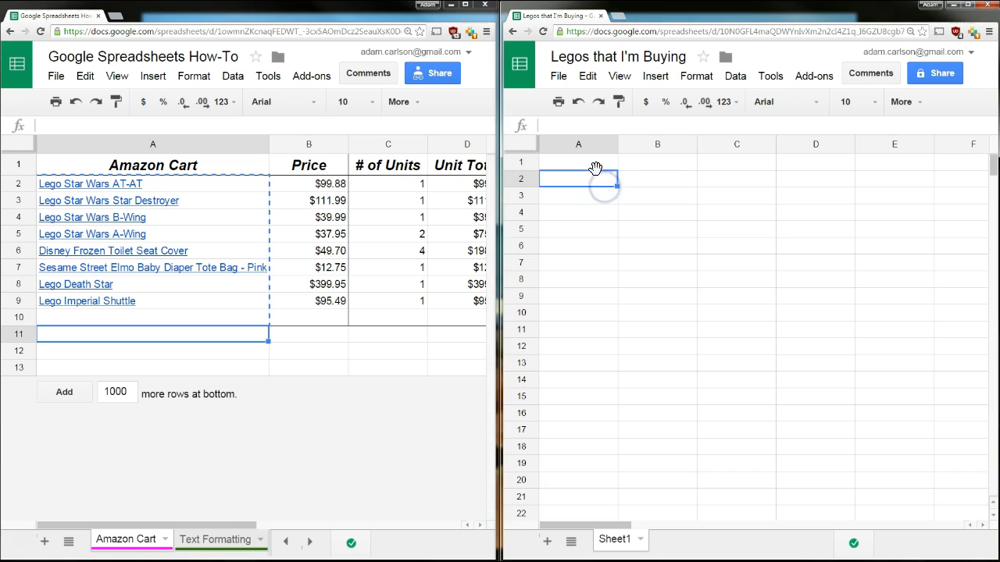
click(596, 166)
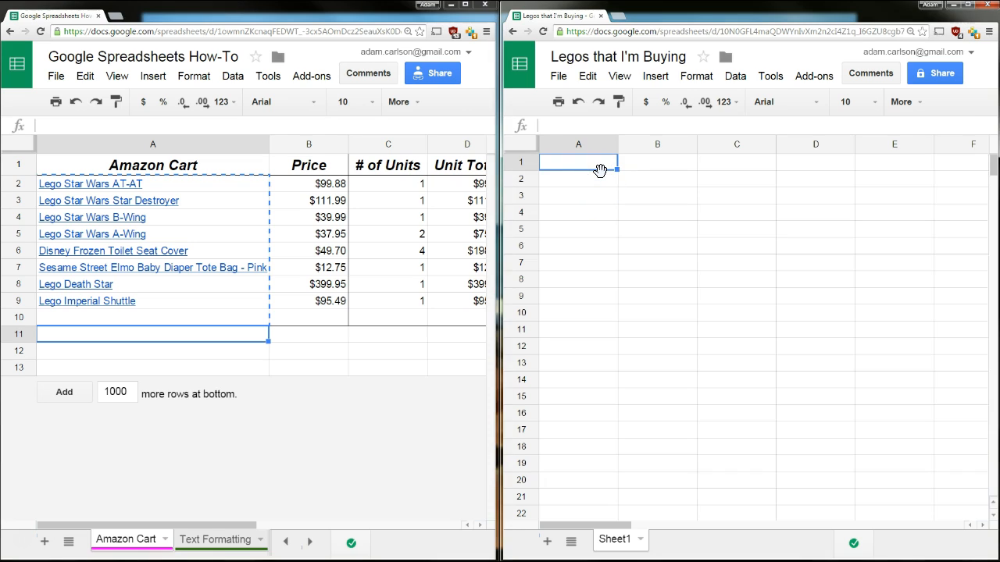
text(=)
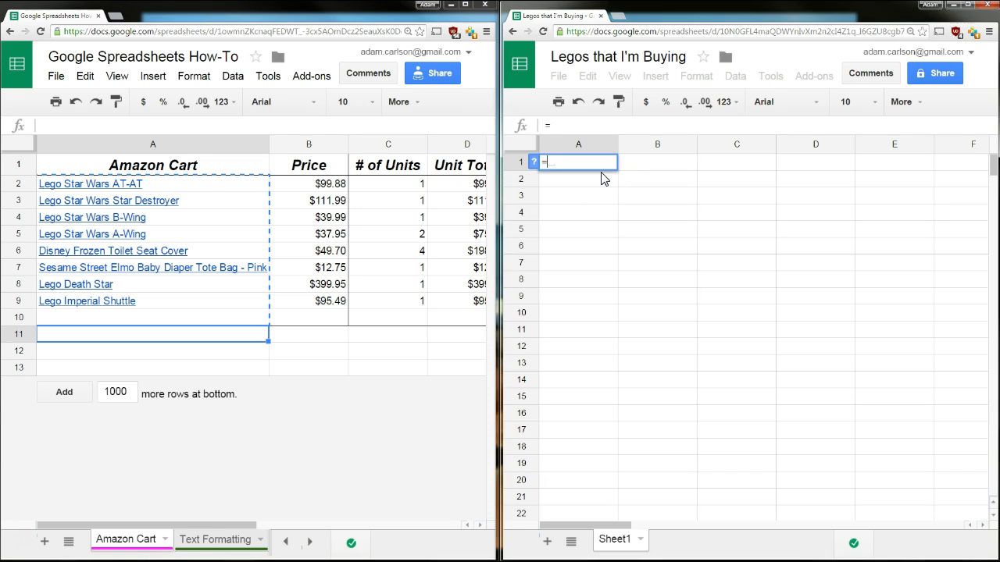
text(im)
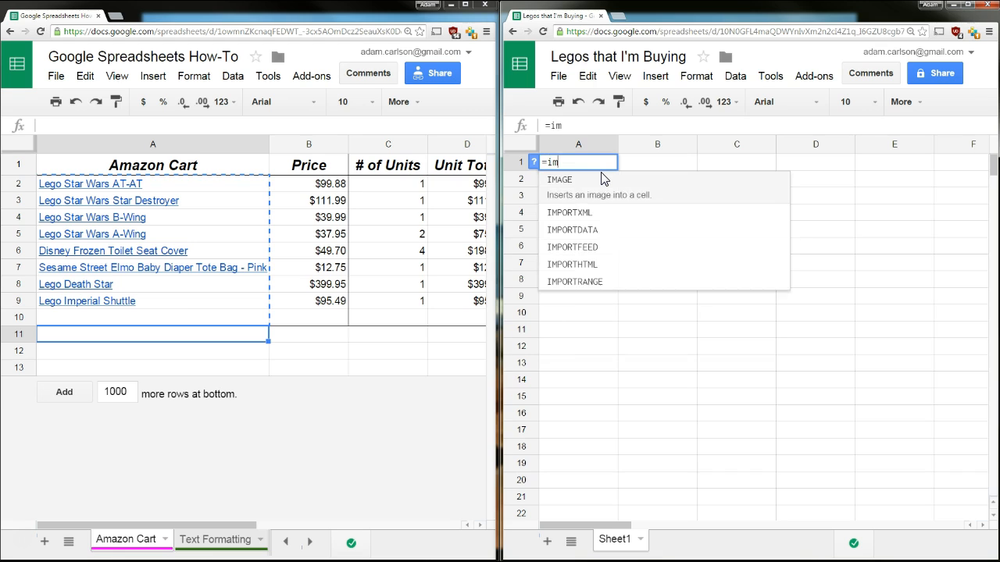
text(portrange()
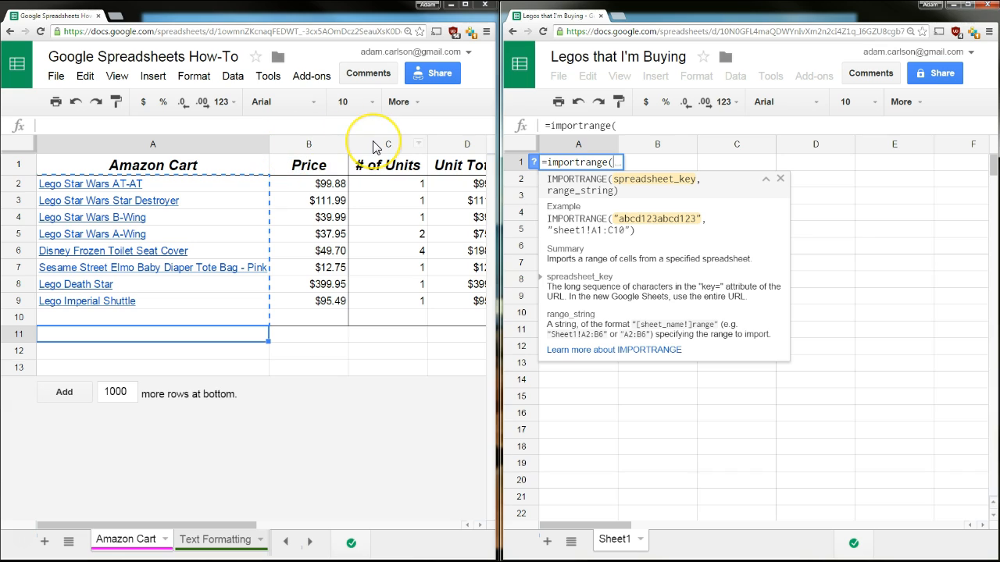
text("")
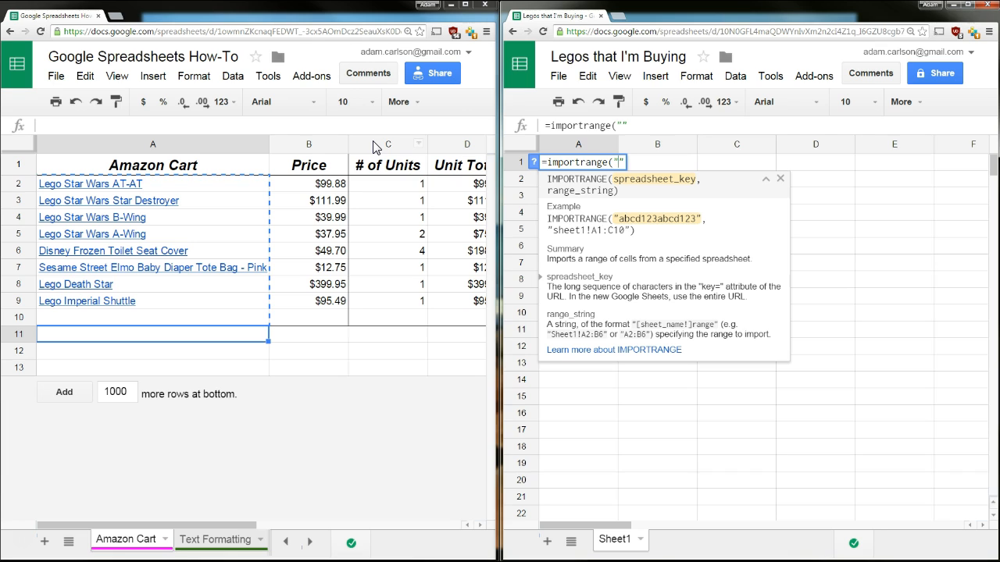
click(312, 33)
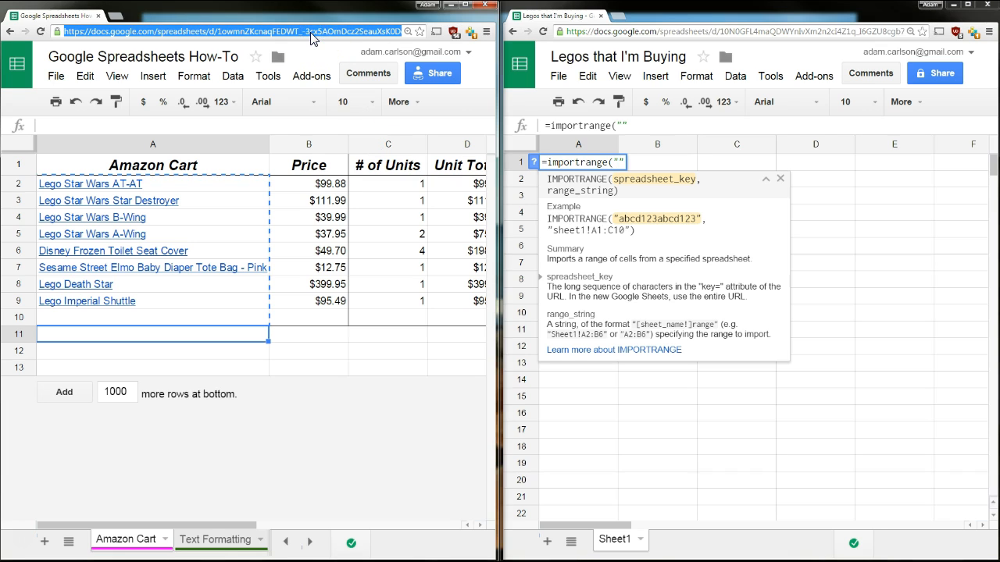
click(625, 123)
key(ctrl+v)
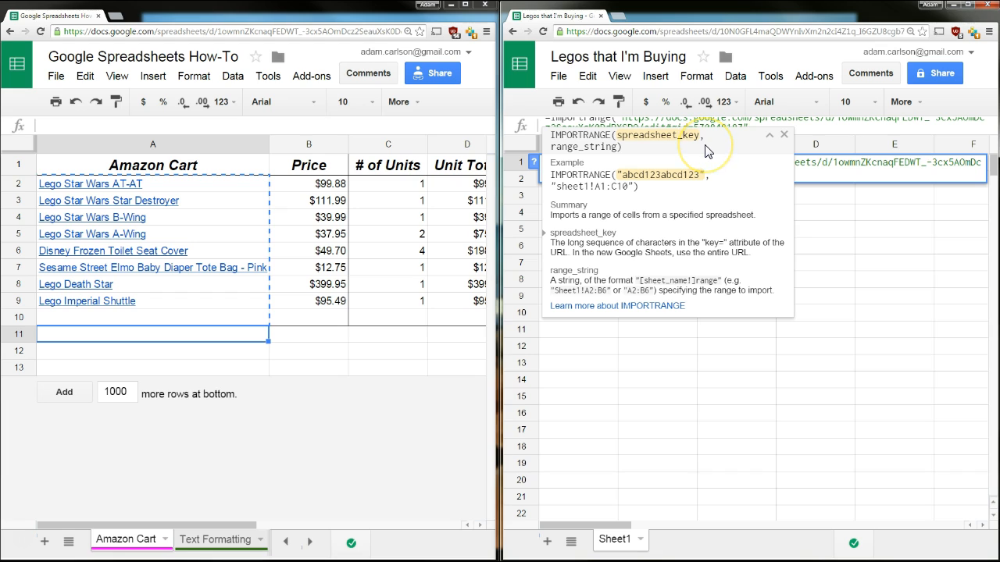
Complete the IMPORTRANGE formula with the quoted range string "Amazon Cart!A2:A10"
text(,)
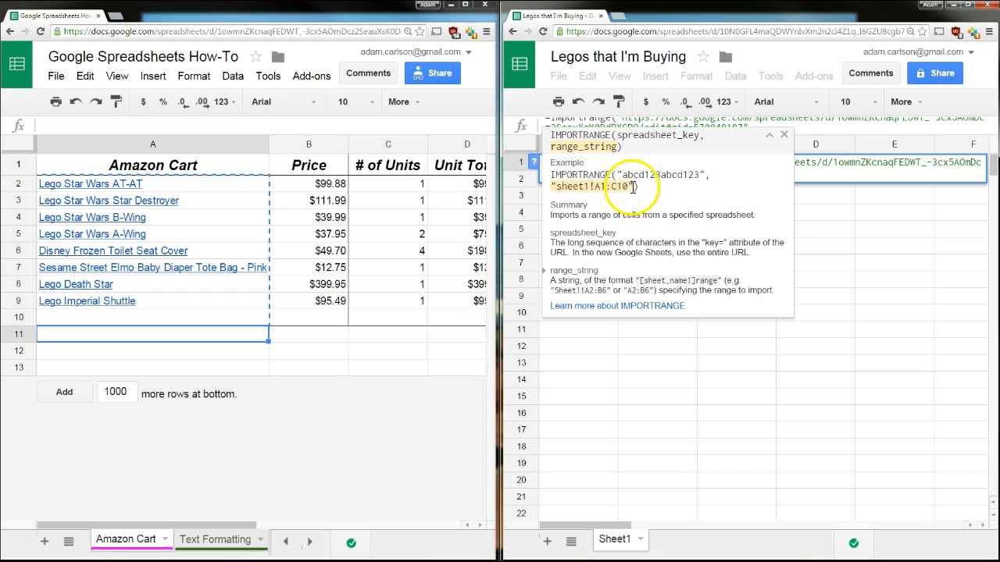
text("Amazon Cart!")
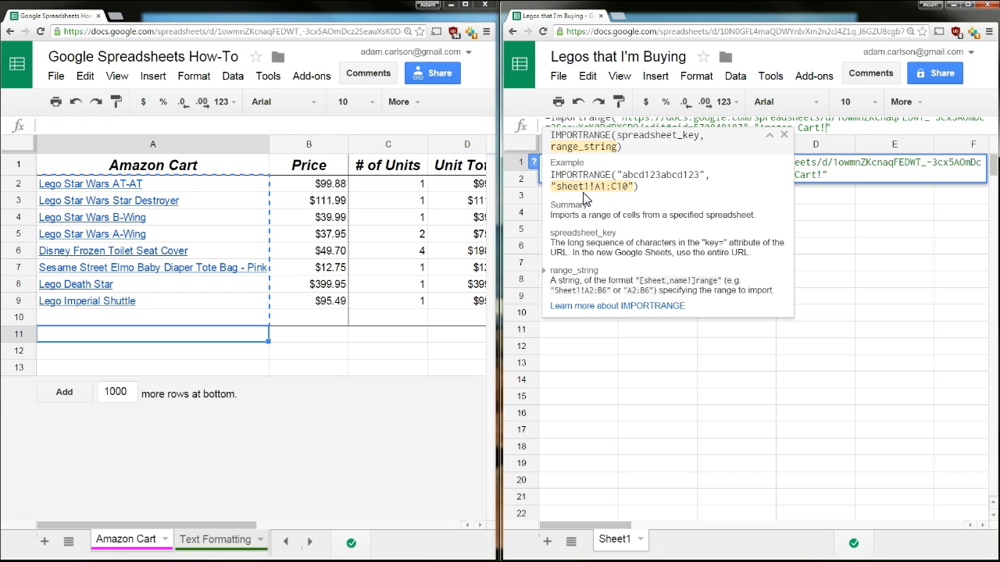
mouse_move(32, 189)
key(Return)
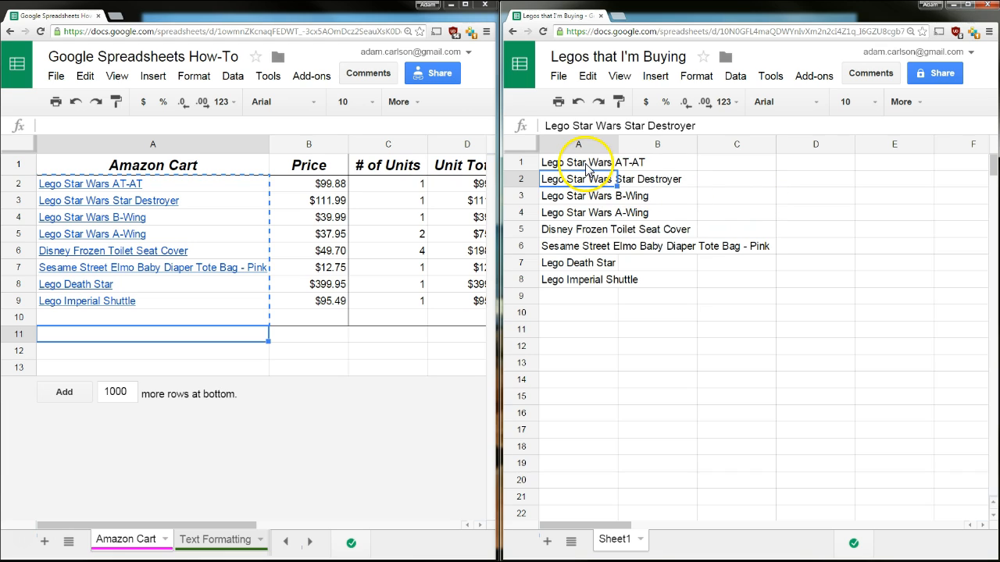
Inspect cell A1 and the imported cells below it to compare their contents with the Amazon Cart items
click(585, 163)
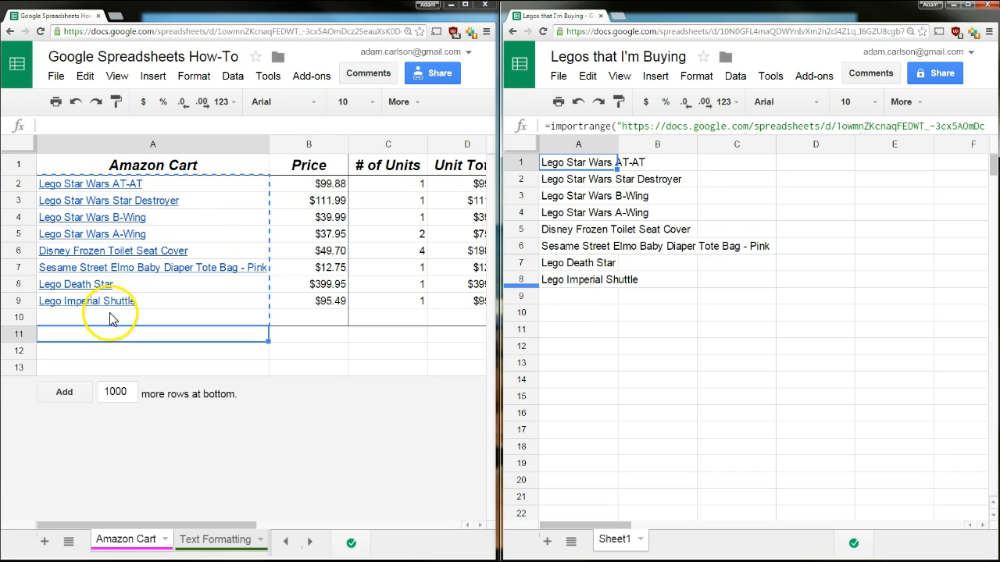
click(580, 180)
click(586, 230)
click(580, 263)
click(572, 279)
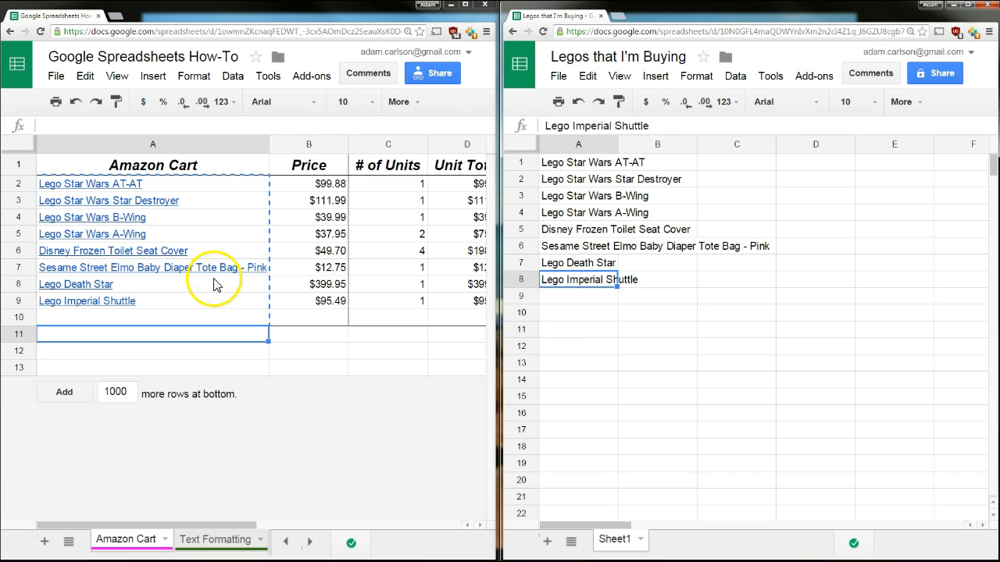
click(559, 298)
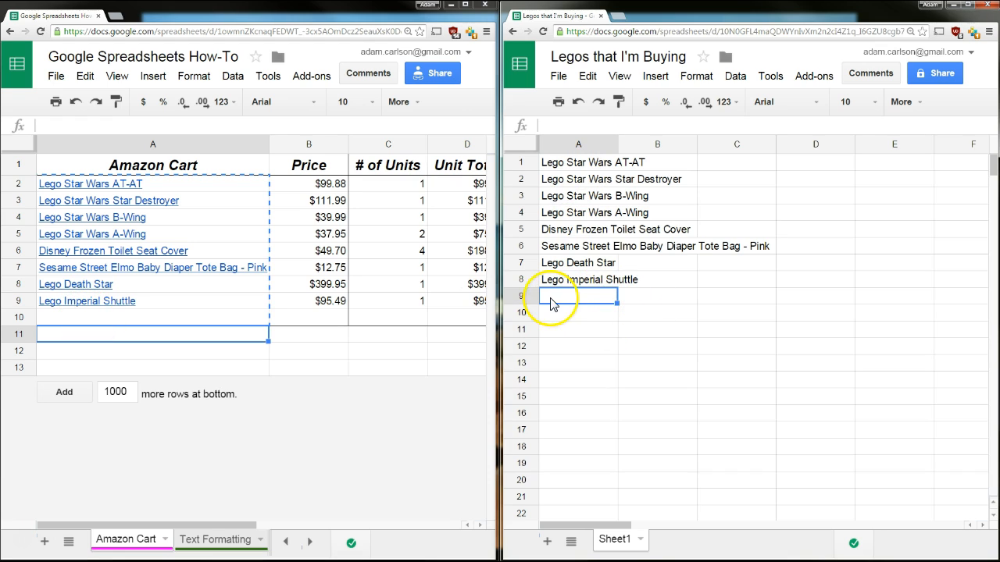
Enter "Lego Millenium Falcon UCS" in cell A10 of the Amazon Cart sheet
click(69, 318)
text(Lego Milleni)
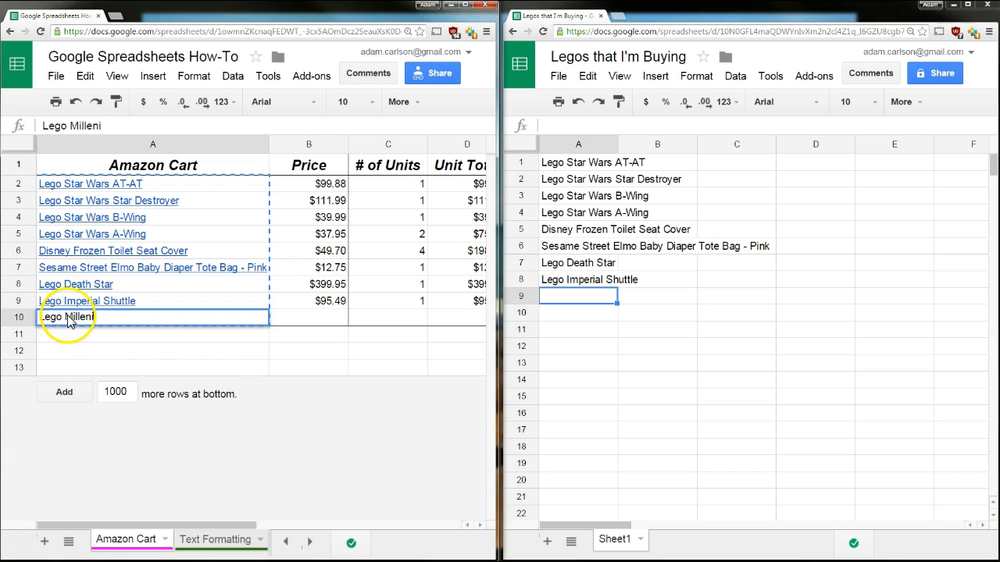
text(um Falcon UCS)
key(Tab)
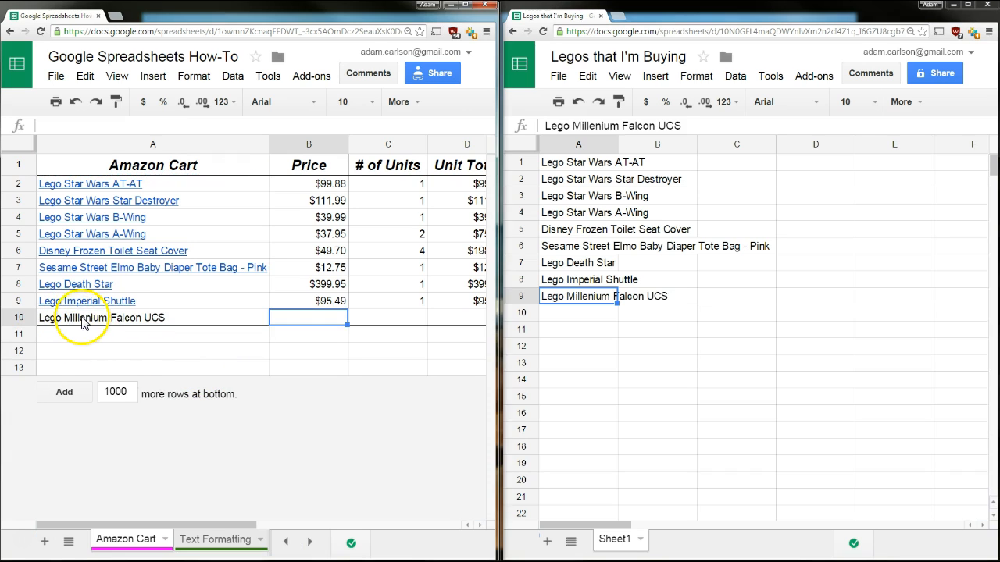
Clear the Sesame Street Elmo Baby Diaper Tote Bag name from cell A7 of the Amazon Cart sheet
click(79, 320)
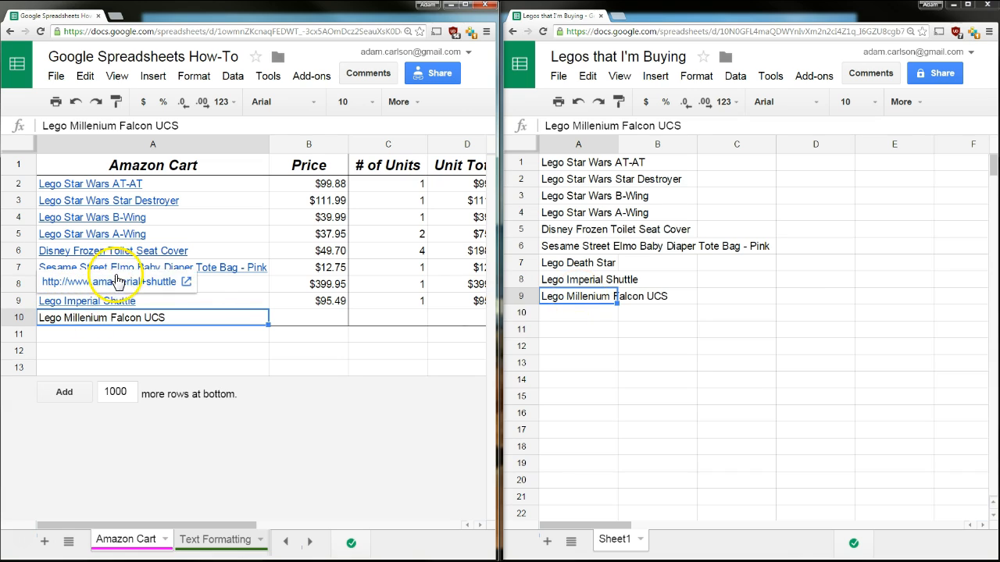
click(217, 289)
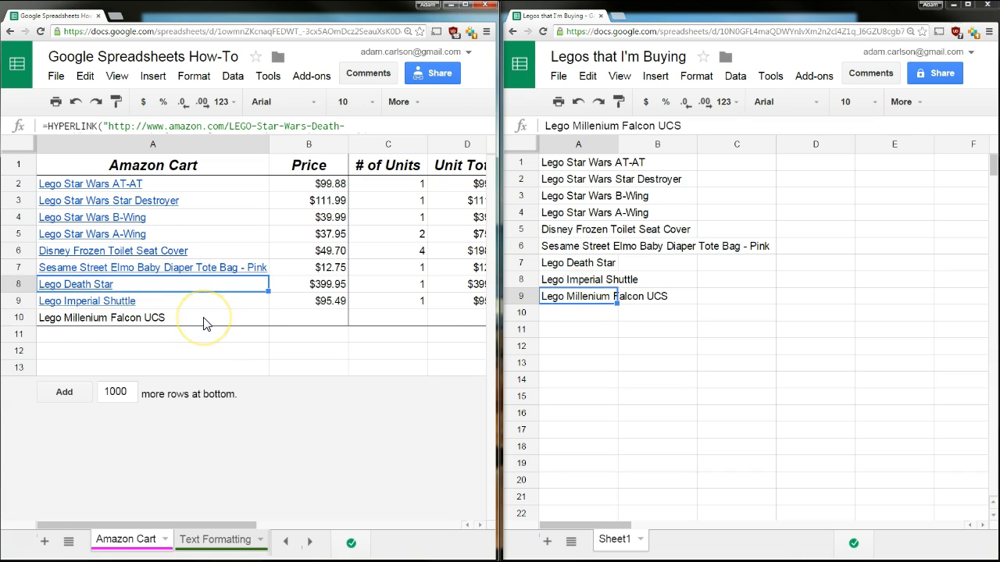
key(Up)
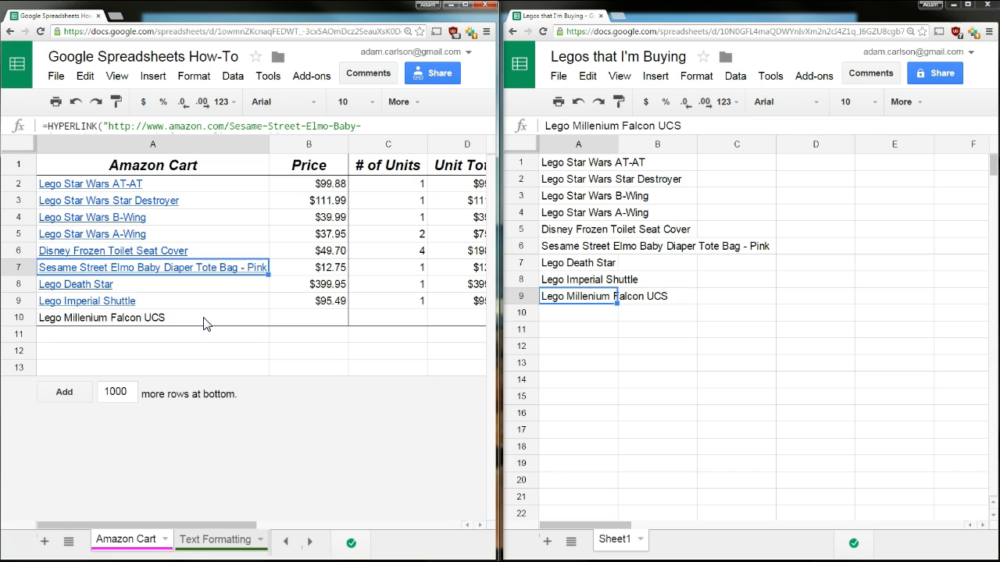
key(Delete)
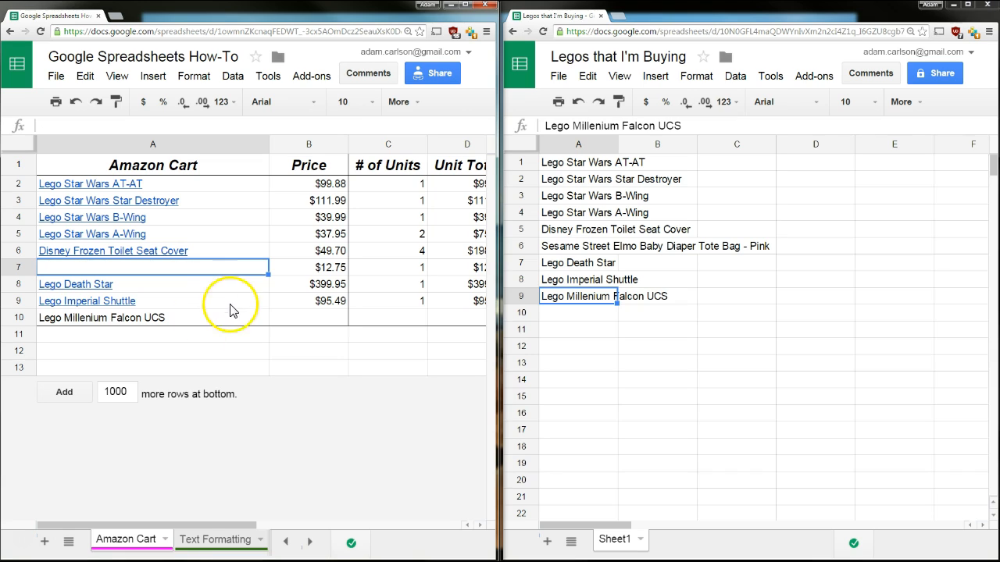
click(219, 269)
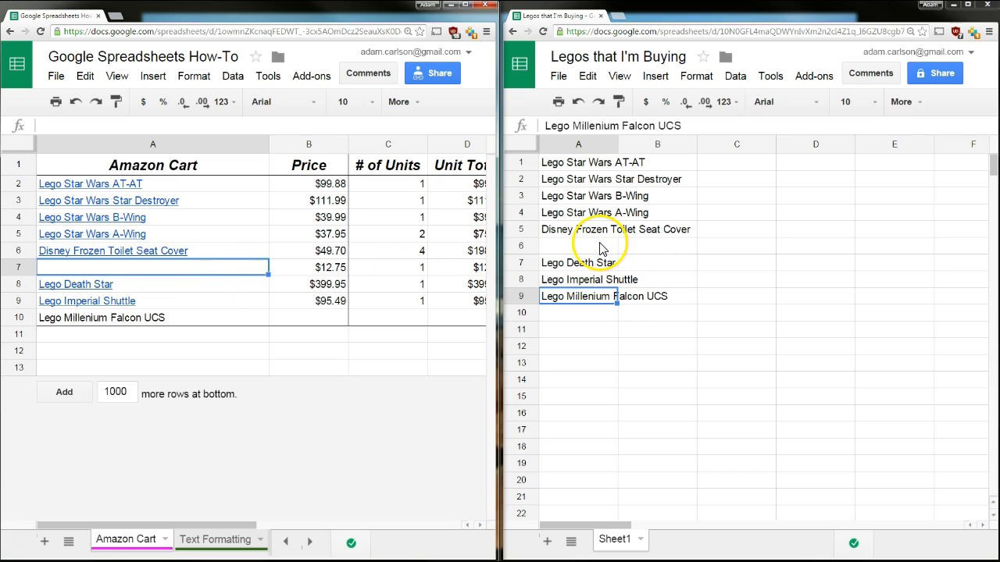
Delete the whole of row 7 from the Amazon Cart sheet
click(18, 268)
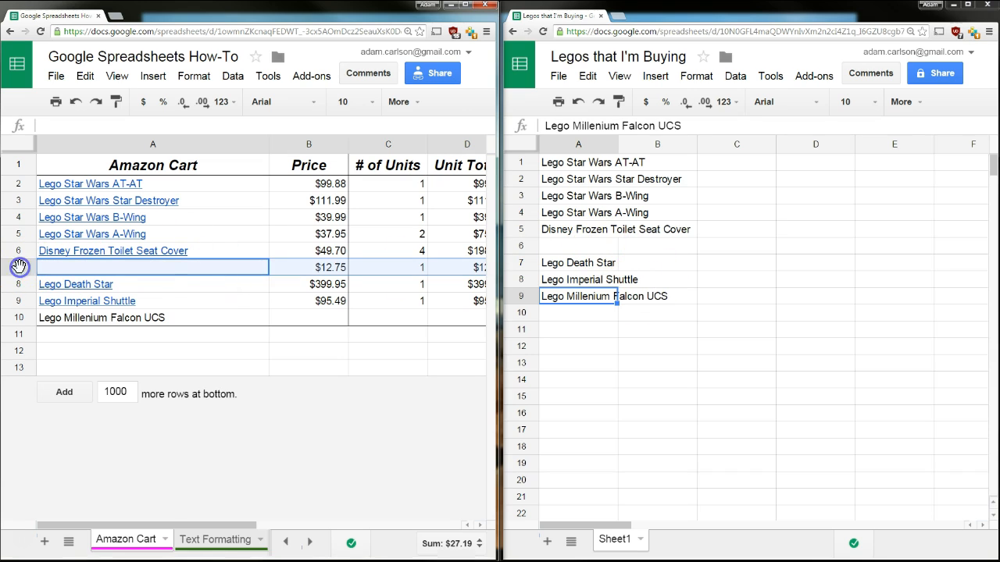
right_click(18, 267)
click(59, 420)
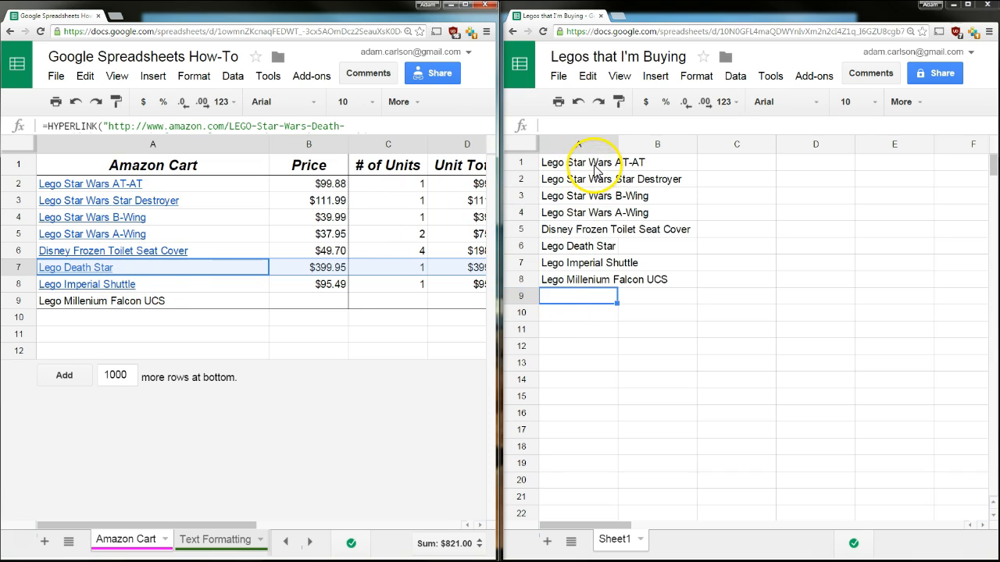
click(356, 318)
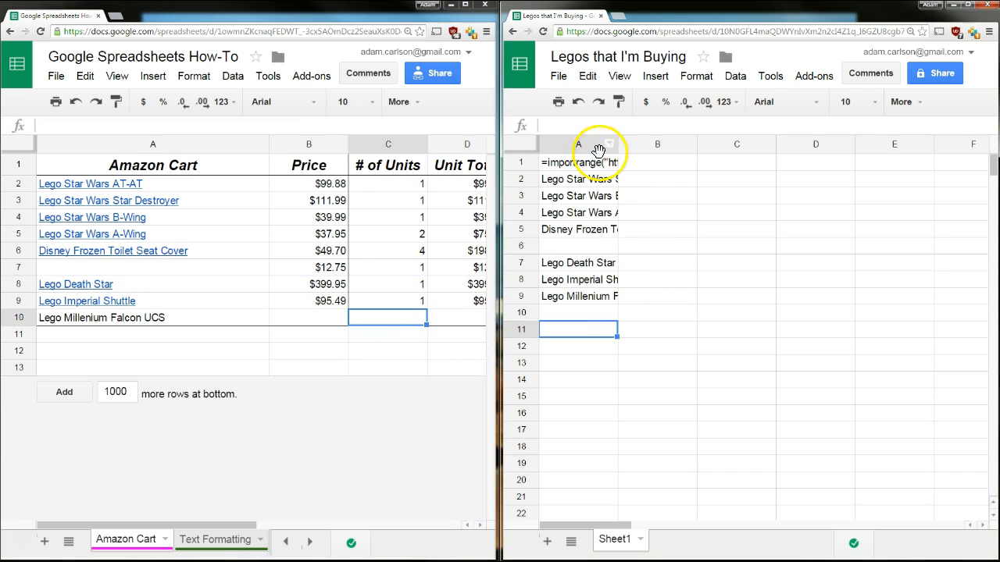
Maximize the Legos that I'm Buying window and open cell A1's IMPORTRANGE formula to examine its full syntax
click(582, 163)
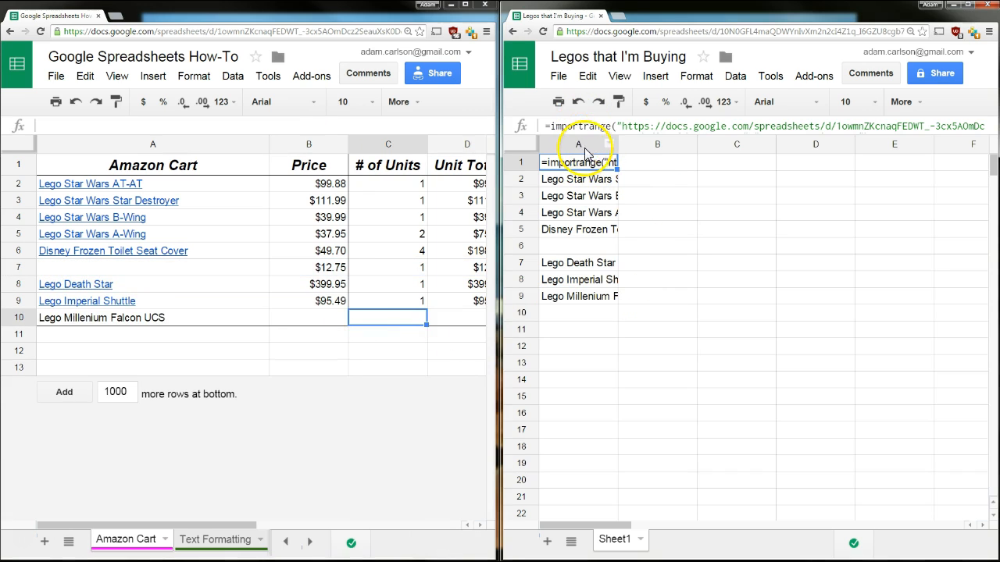
click(967, 5)
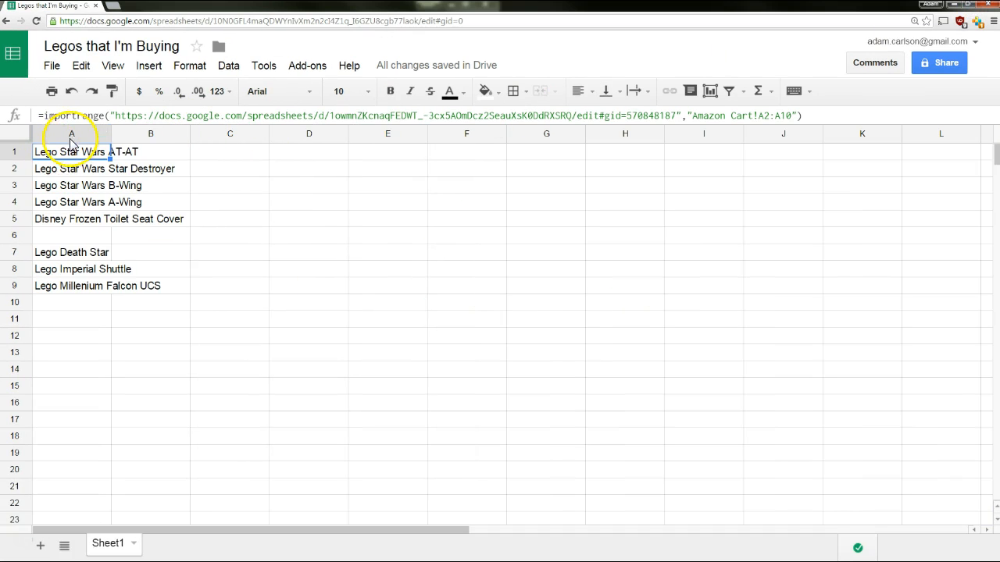
click(66, 116)
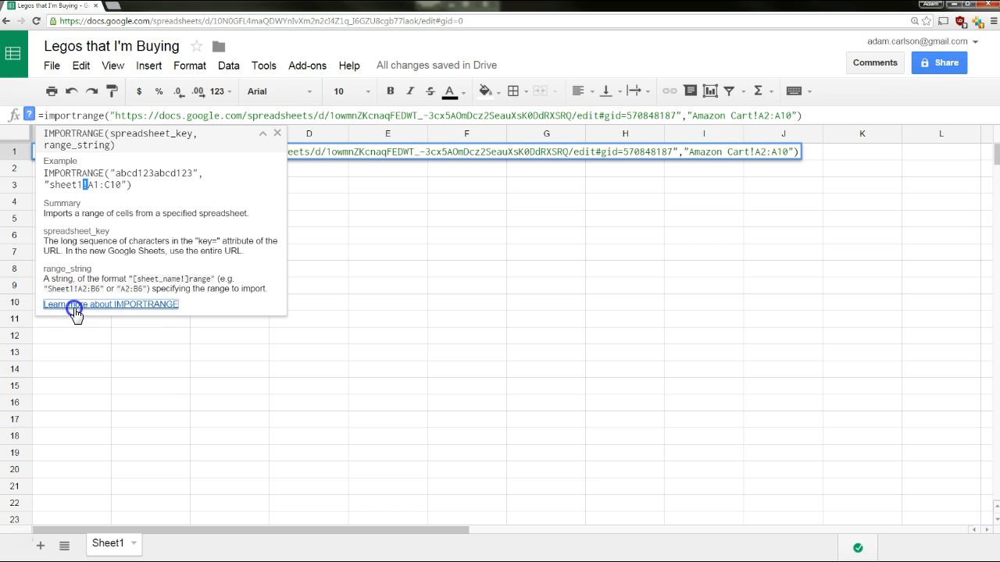
Open the IMPORTRANGE help article and look through its notes and examples
click(74, 311)
scroll(859, 351, down, 10)
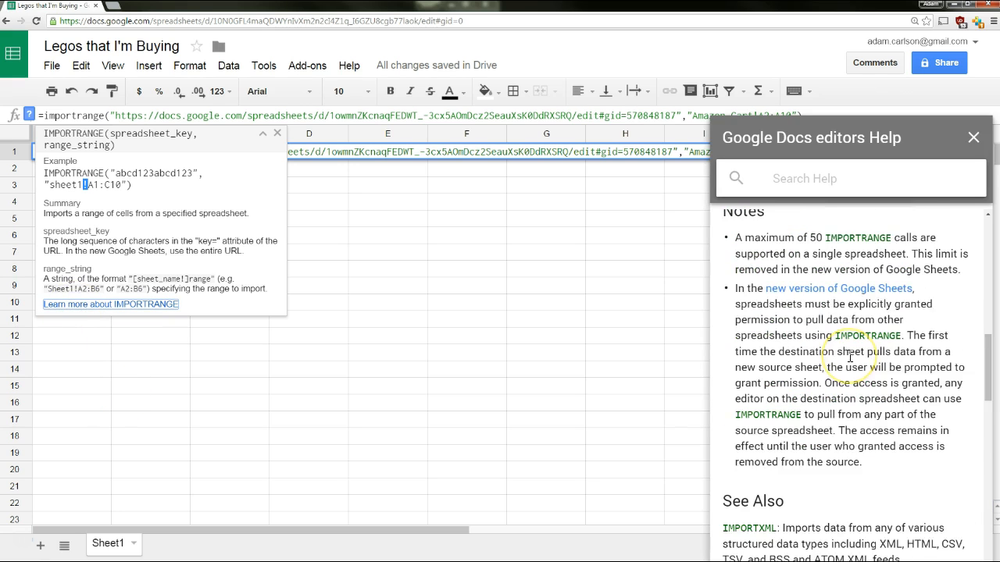
scroll(850, 358, down, 10)
scroll(836, 365, up, 3)
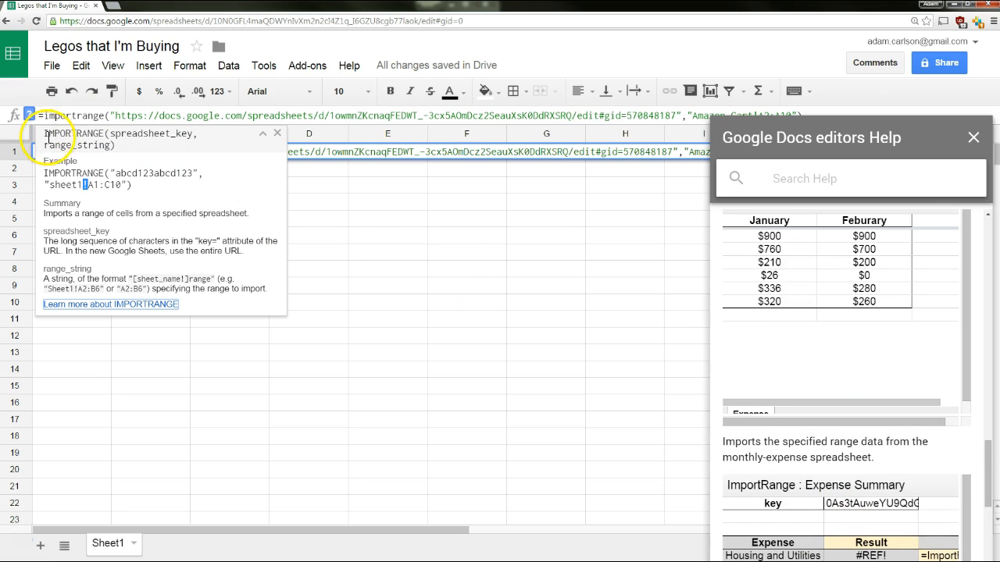